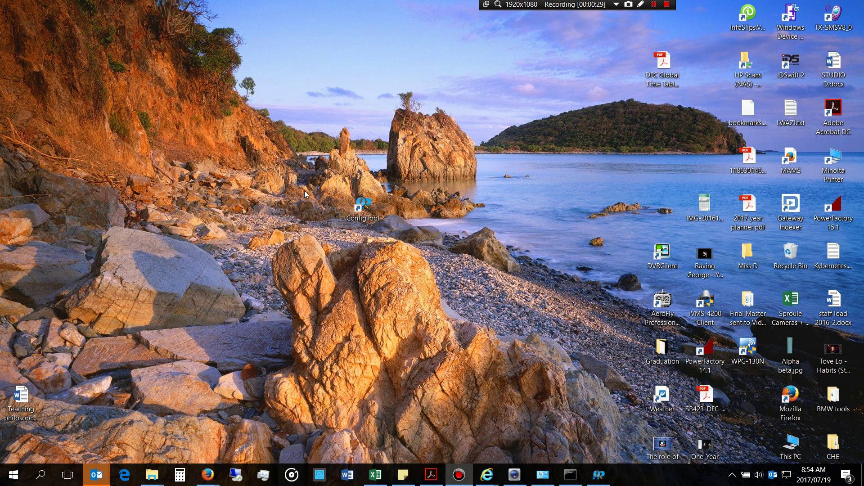
Step: Restore and maximise the Firefox window, then scroll through the Dahua camera list
{"action": "left_click", "coordinate": [208, 474]}
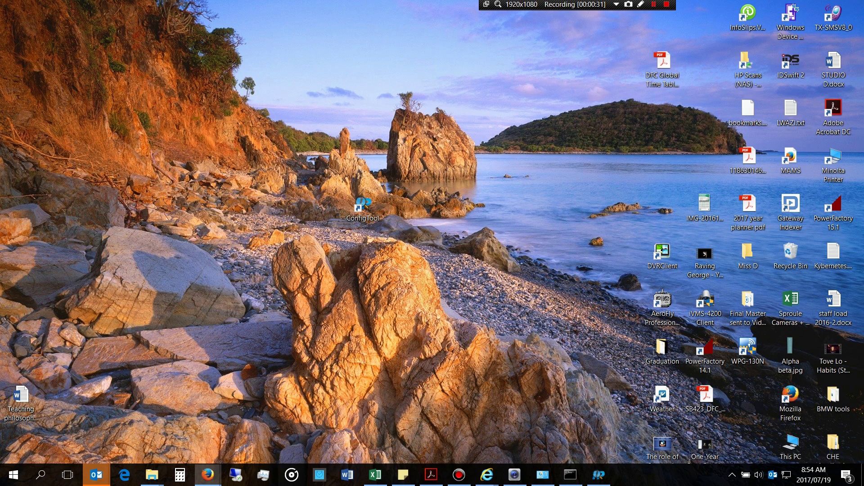
{"action": "left_click_drag", "start_coordinate": [374, 76], "coordinate": [331, 89]}
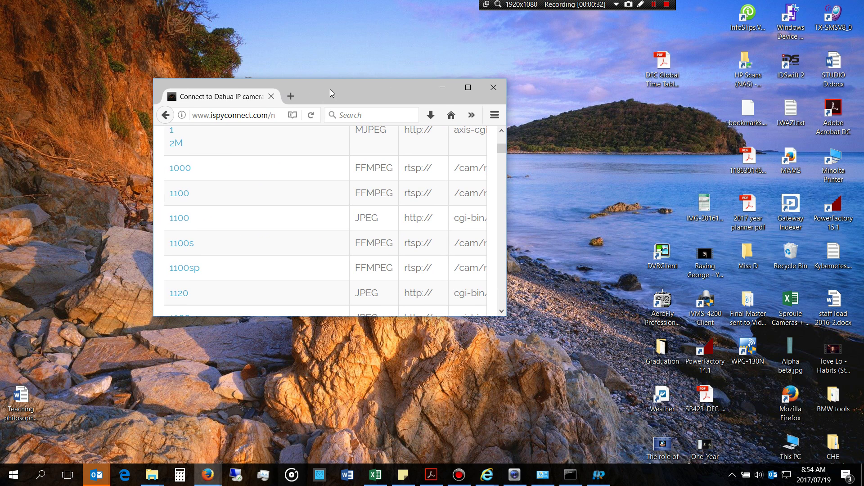
{"action": "left_click", "coordinate": [462, 94]}
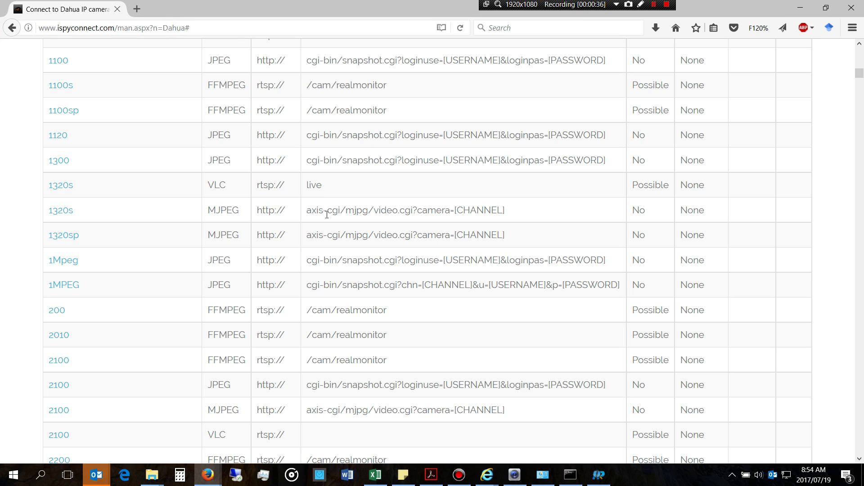
{"action": "scroll", "coordinate": [237, 257], "scroll_direction": "down", "scroll_amount": 3}
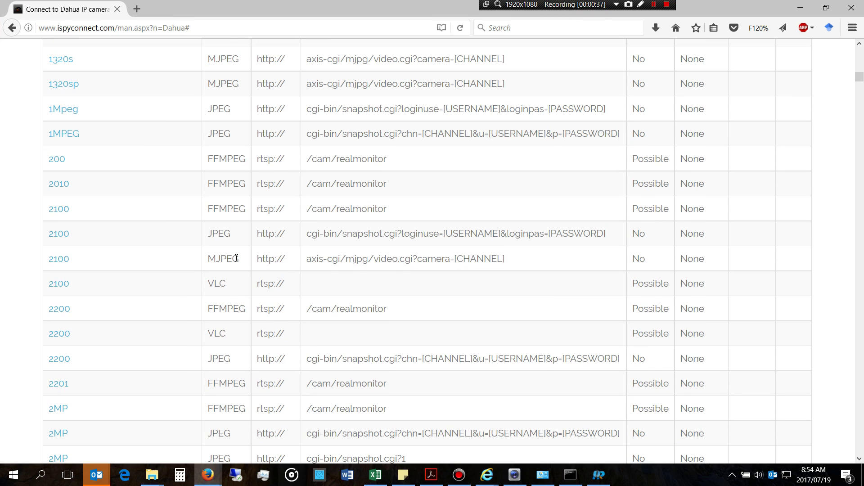
{"action": "scroll", "coordinate": [237, 257], "scroll_direction": "down", "scroll_amount": 10}
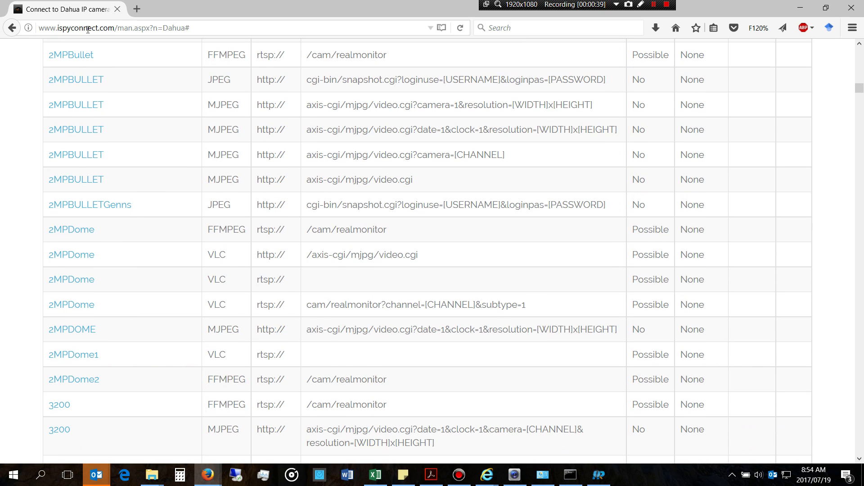
{"action": "scroll", "coordinate": [157, 196], "scroll_direction": "down", "scroll_amount": 4}
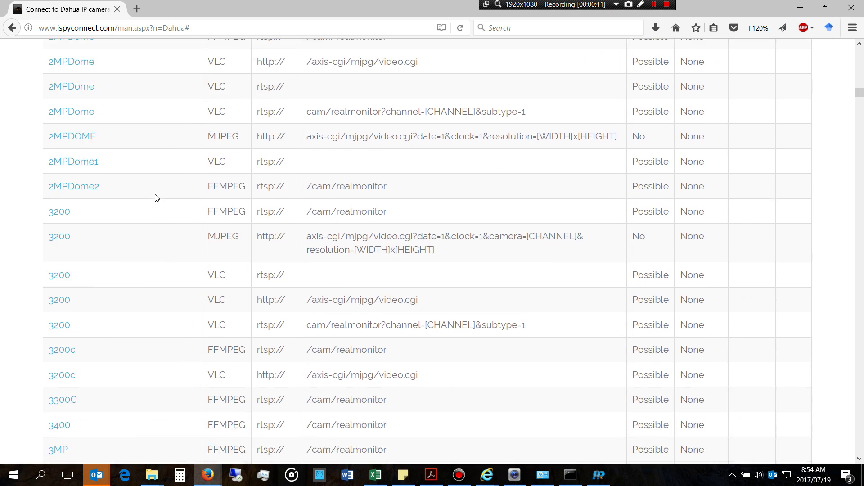
{"action": "scroll", "coordinate": [157, 198], "scroll_direction": "down", "scroll_amount": 12}
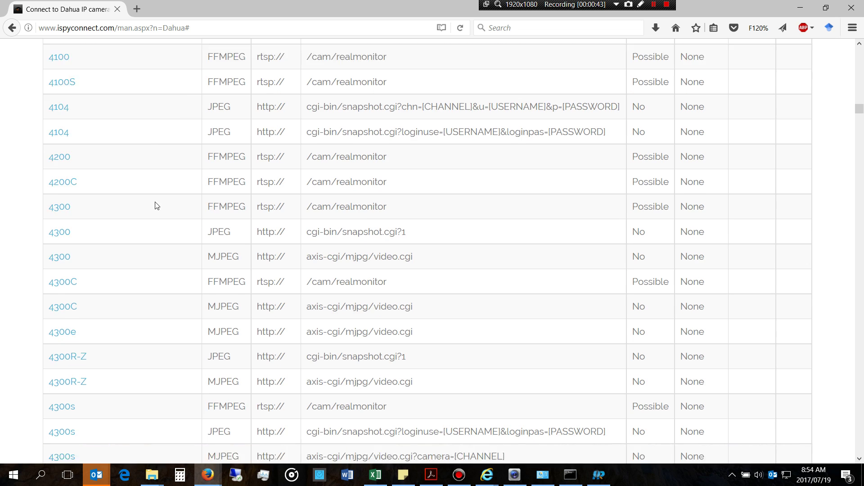
{"action": "scroll", "coordinate": [156, 206], "scroll_direction": "down", "scroll_amount": 15}
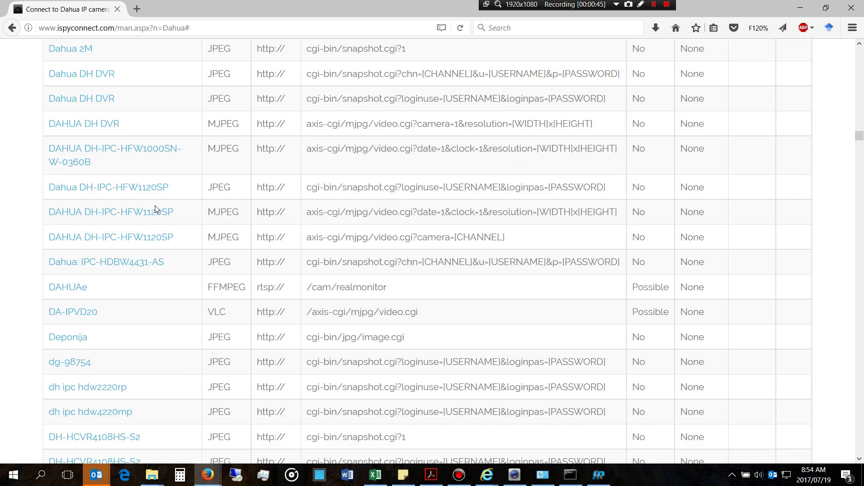
{"action": "scroll", "coordinate": [155, 206], "scroll_direction": "up", "scroll_amount": 2}
Step: Open the Dahua DH-IPC-HFW1120SP URL generator, select IP 192.168.1.20, then minimise Firefox
{"action": "left_click", "coordinate": [73, 179]}
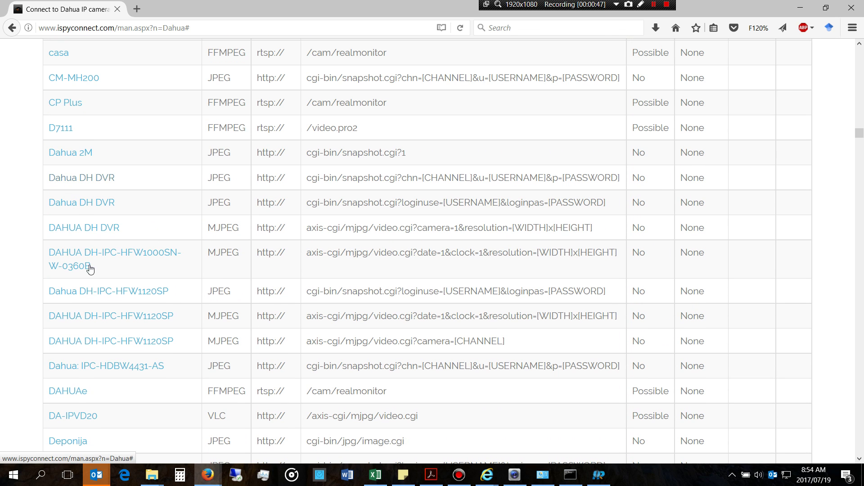
{"action": "left_click", "coordinate": [109, 290]}
{"action": "left_click", "coordinate": [109, 290]}
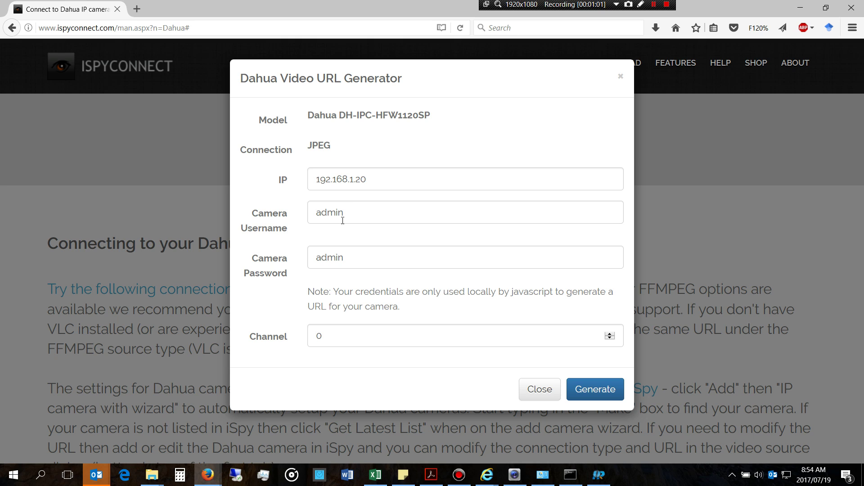
{"action": "left_click_drag", "start_coordinate": [378, 182], "coordinate": [295, 192]}
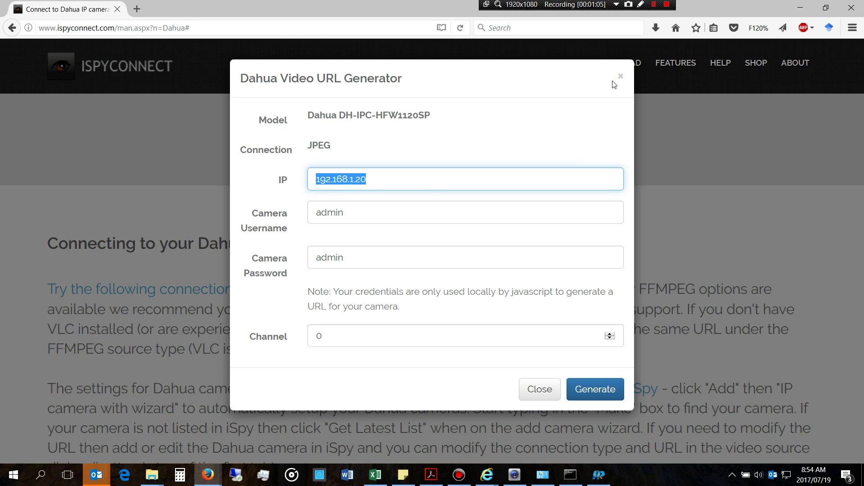
{"action": "left_click", "coordinate": [627, 79]}
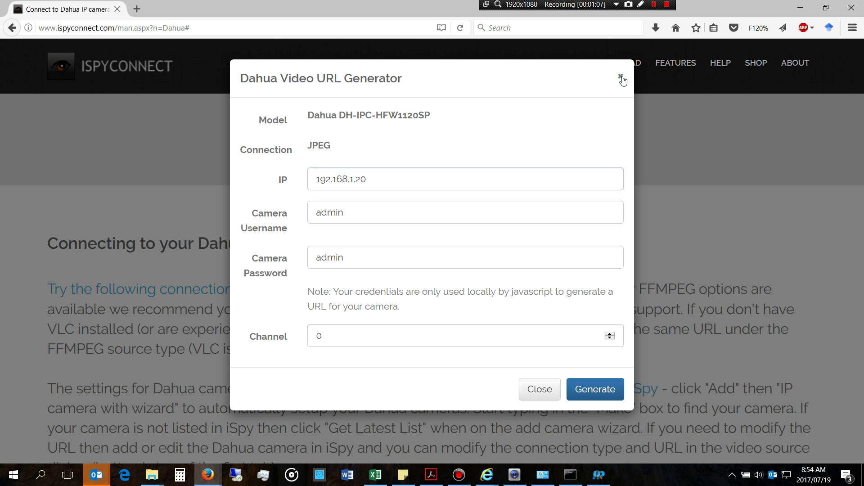
{"action": "mouse_move", "coordinate": [631, 65]}
{"action": "left_click", "coordinate": [801, 8]}
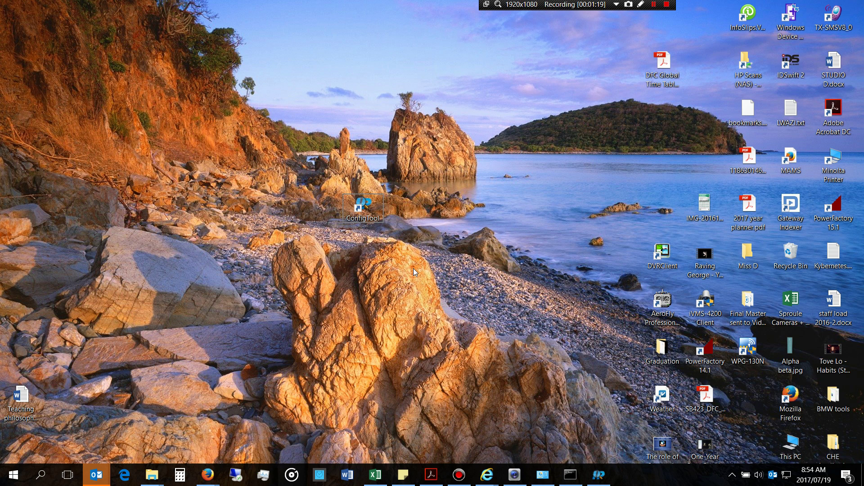
Step: Bring up the Ethernet connection's TCP/IPv4 Properties, set to obtain addresses automatically
{"action": "left_click", "coordinate": [547, 476]}
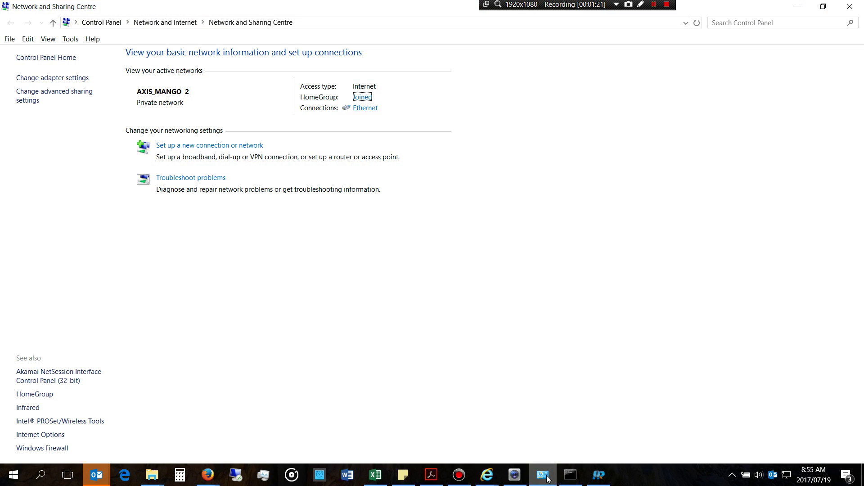
{"action": "left_click", "coordinate": [362, 111]}
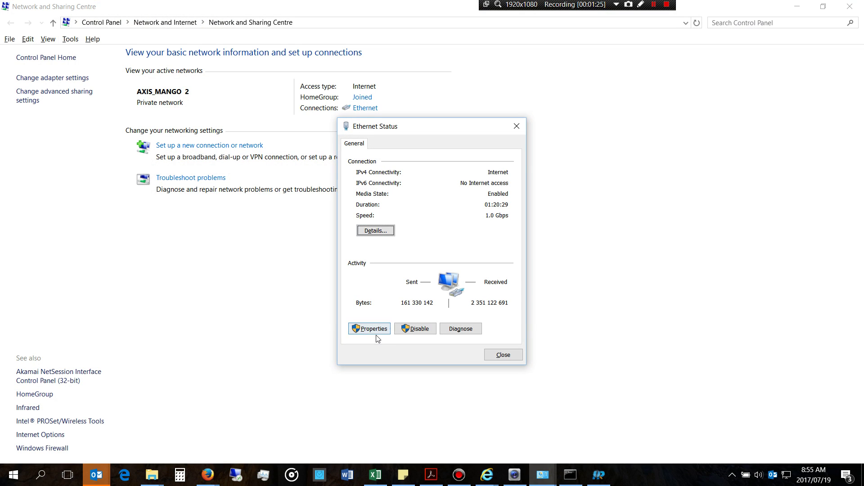
{"action": "left_click", "coordinate": [377, 333]}
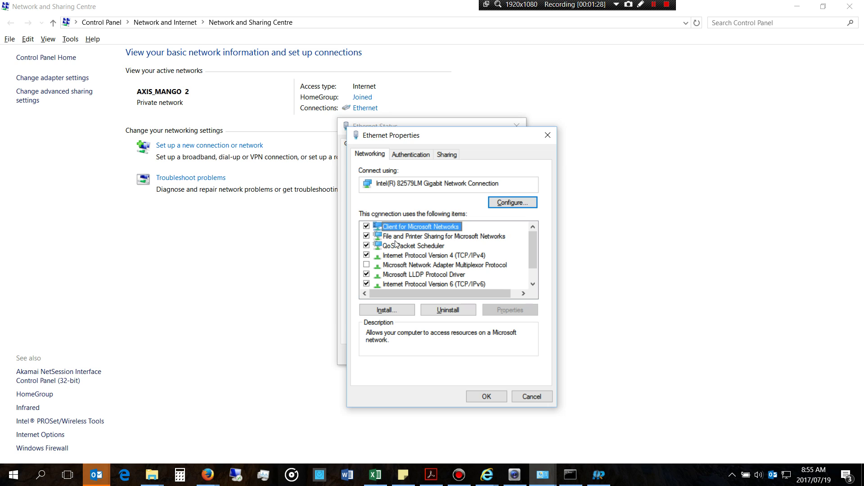
{"action": "double_click", "coordinate": [404, 255]}
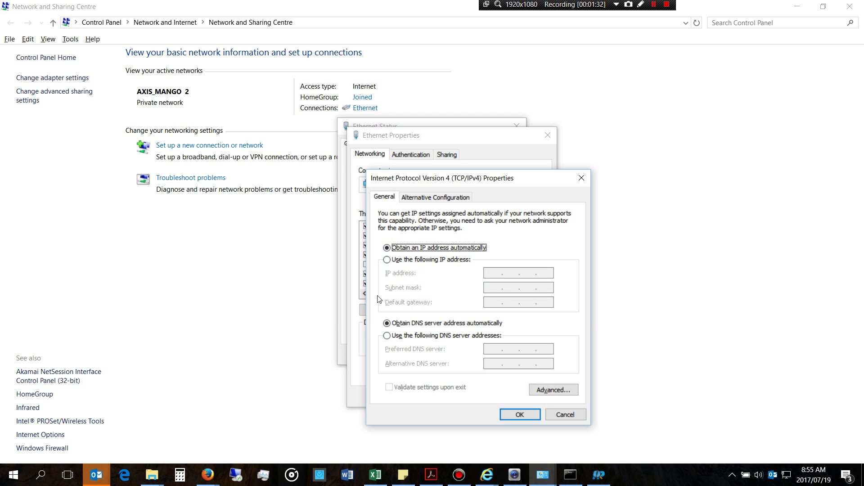
{"action": "mouse_move", "coordinate": [569, 480]}
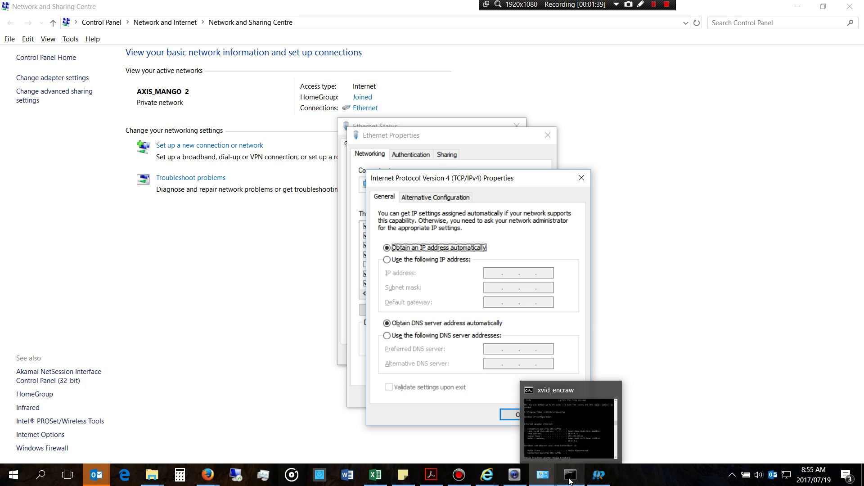
{"action": "left_click", "coordinate": [42, 482]}
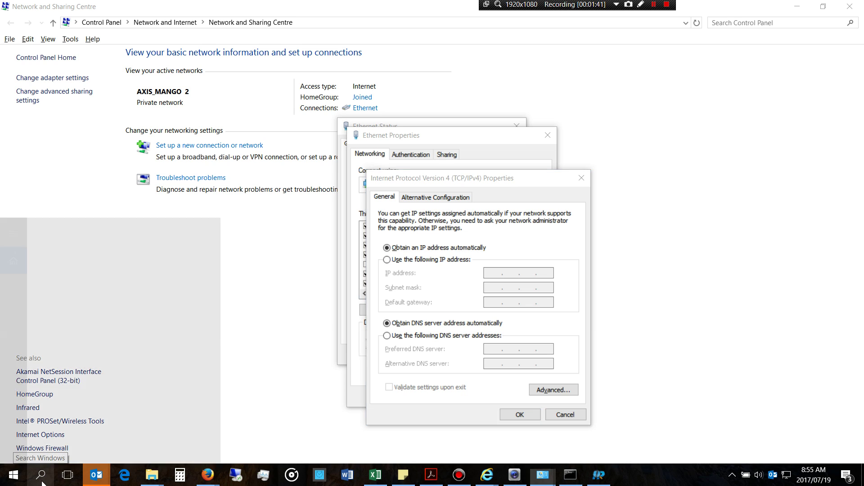
Step: Searching 'cmd' launched xvid_encraw instead; close that console window
{"action": "type", "text": "cmd"}
{"action": "key", "text": "Return"}
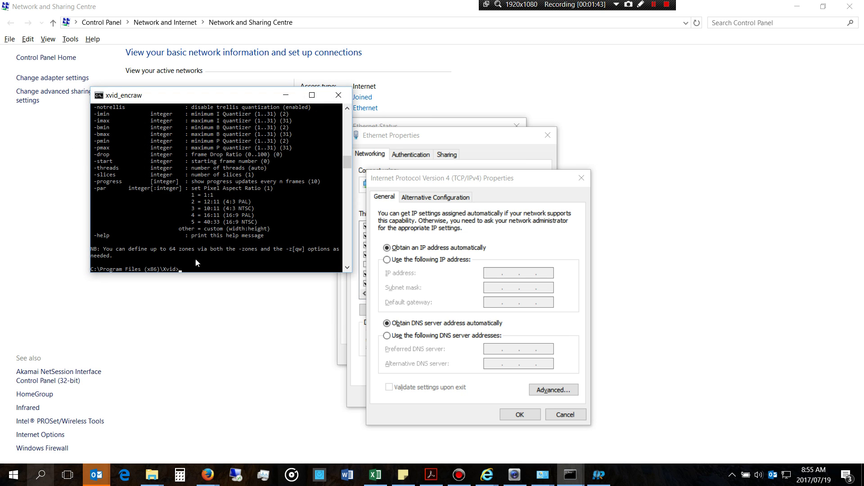
{"action": "left_click", "coordinate": [338, 95]}
Step: Open Command Prompt and run ipconfig, showing IPv4 10.0.0.22 with gateway 10.0.0.2
{"action": "left_click", "coordinate": [41, 475]}
{"action": "type", "text": "cm"}
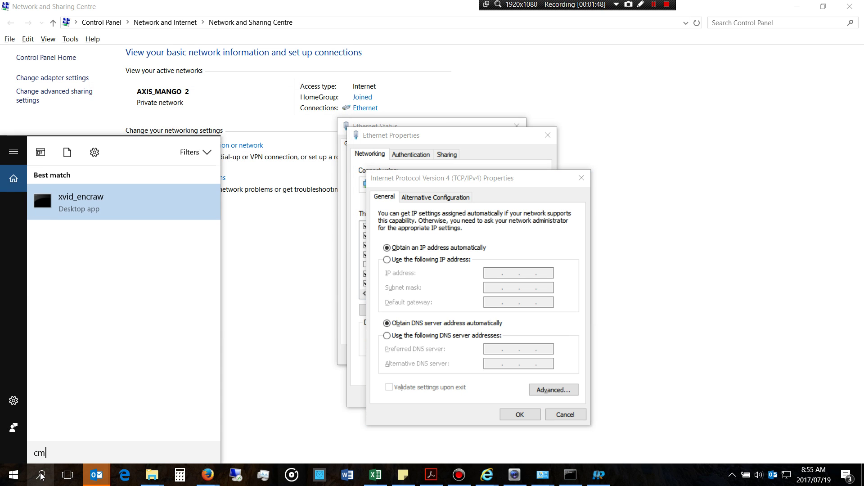
{"action": "type", "text": "d"}
{"action": "left_click", "coordinate": [90, 246]}
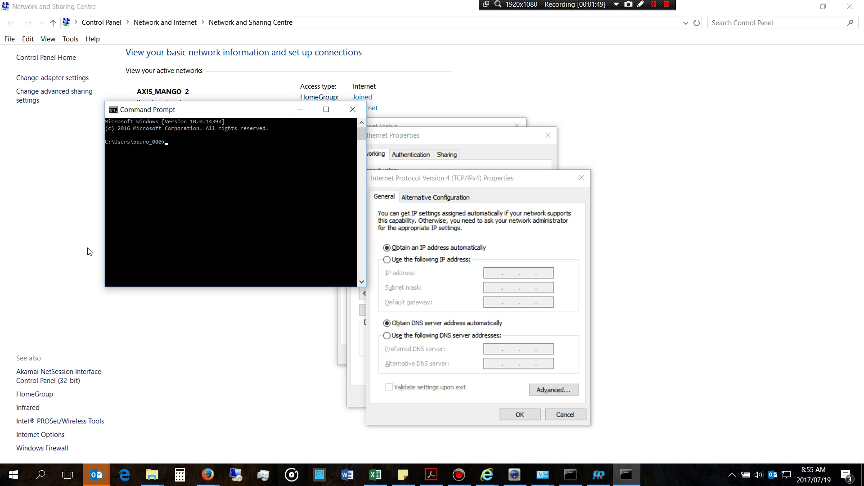
{"action": "type", "text": "ipconfig"}
{"action": "key", "text": "Return"}
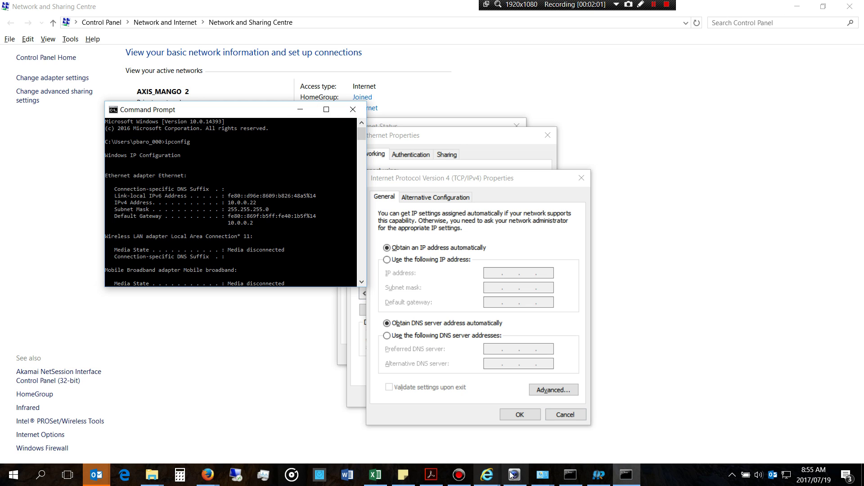
Step: Open the DH-HCVR4108HS-S2 URL generator in Firefox, select IP 192.168.1.20, then minimise Firefox
{"action": "mouse_move", "coordinate": [485, 477]}
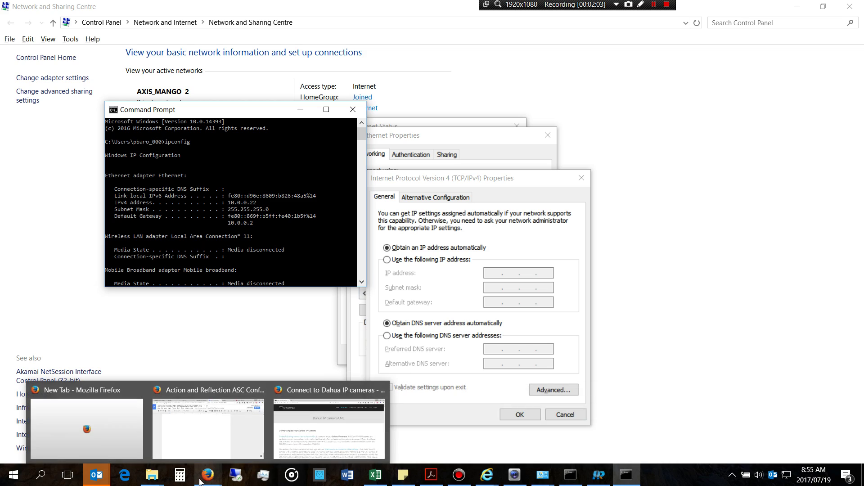
{"action": "left_click", "coordinate": [314, 418]}
{"action": "scroll", "coordinate": [372, 303], "scroll_direction": "down", "scroll_amount": 15}
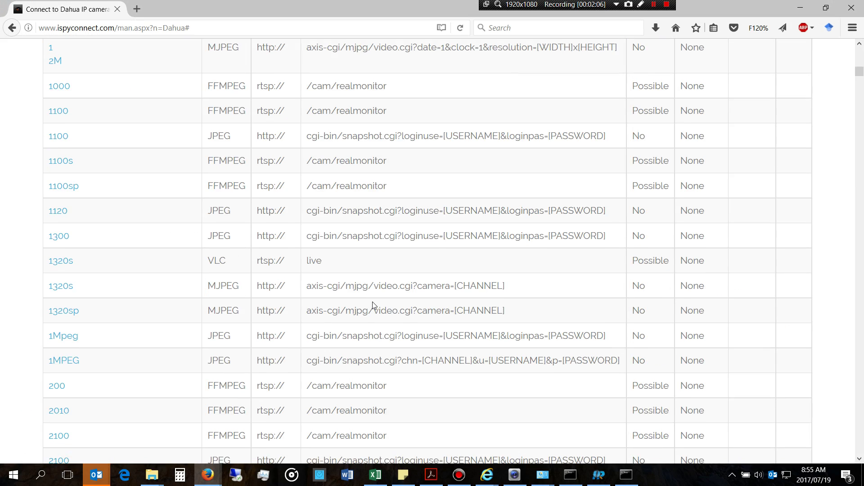
{"action": "scroll", "coordinate": [66, 237], "scroll_direction": "down", "scroll_amount": 5}
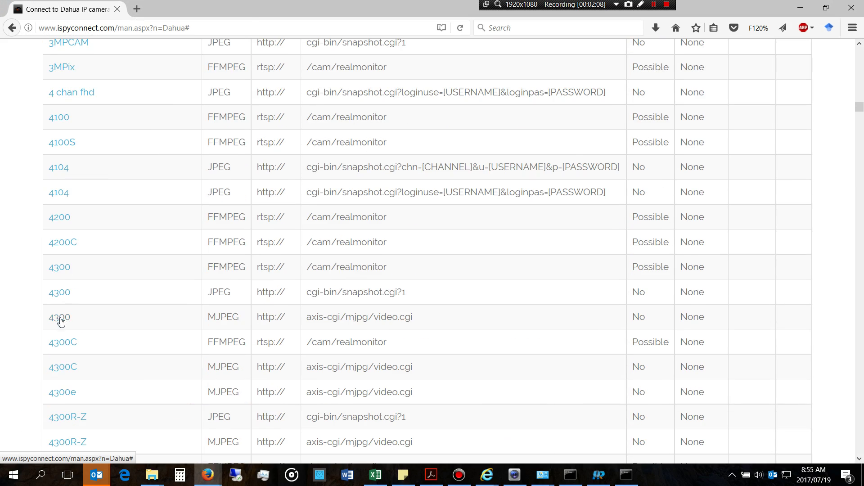
{"action": "scroll", "coordinate": [63, 278], "scroll_direction": "down", "scroll_amount": 5}
{"action": "scroll", "coordinate": [75, 373], "scroll_direction": "down", "scroll_amount": 10}
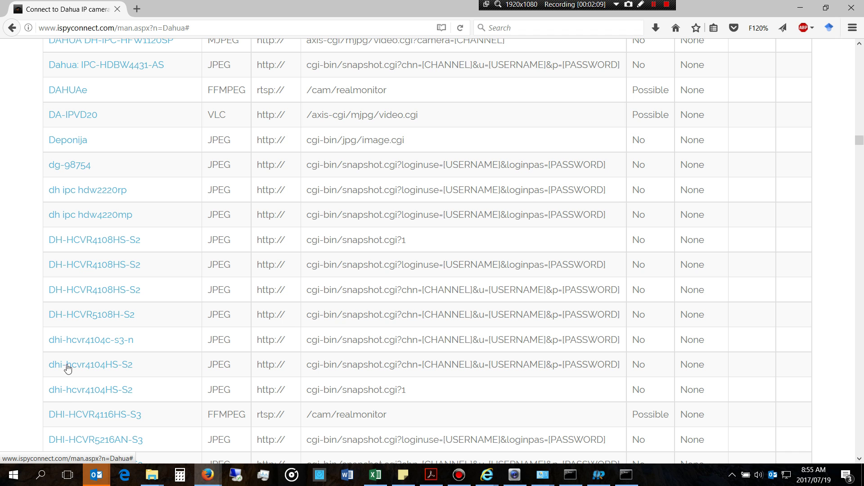
{"action": "left_click", "coordinate": [80, 290]}
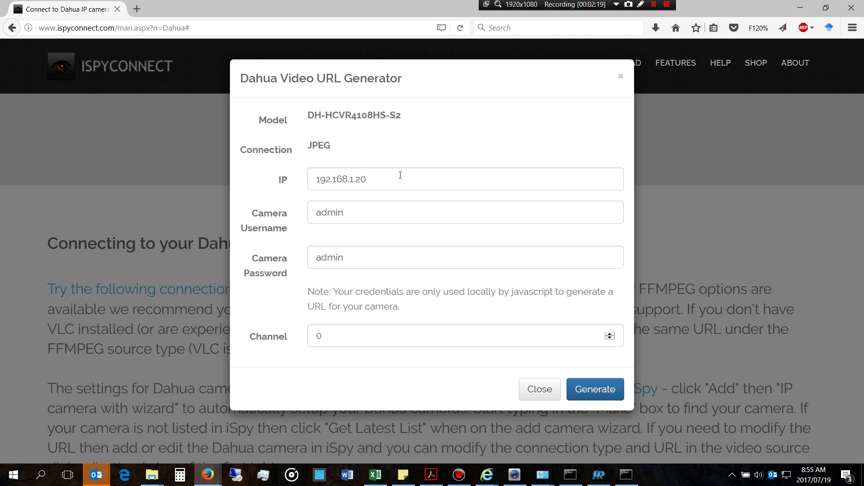
{"action": "left_click_drag", "start_coordinate": [400, 175], "coordinate": [295, 180]}
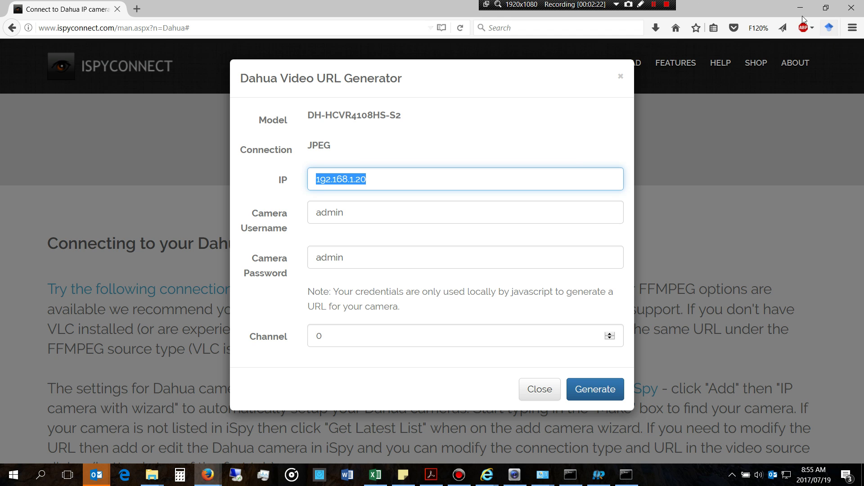
{"action": "left_click", "coordinate": [796, 14]}
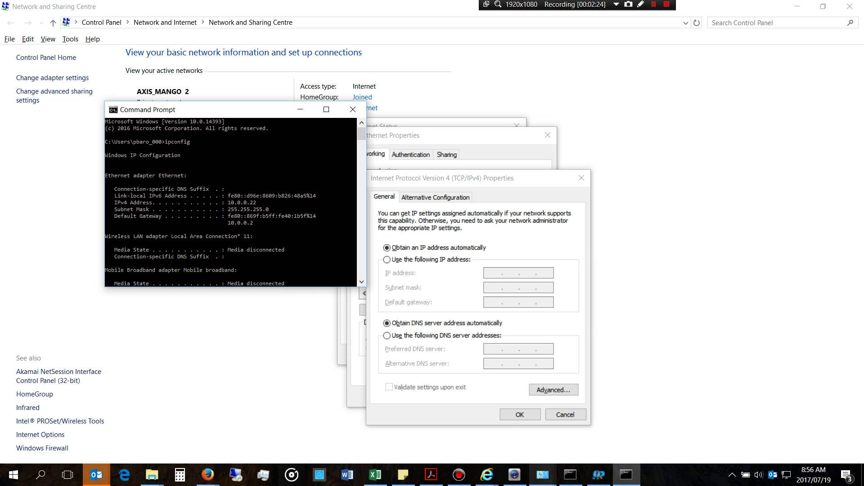
Step: Try loading 192.168.1.20 in Internet Explorer, then switch IPv4 to a manually entered address
{"action": "left_click", "coordinate": [486, 475]}
{"action": "left_click", "coordinate": [593, 440]}
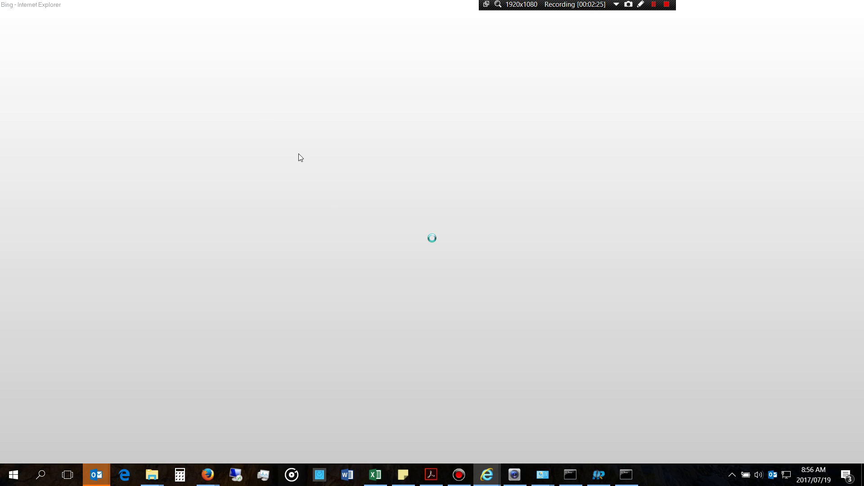
{"action": "left_click", "coordinate": [156, 22]}
{"action": "type", "text": "192.168.1.20"}
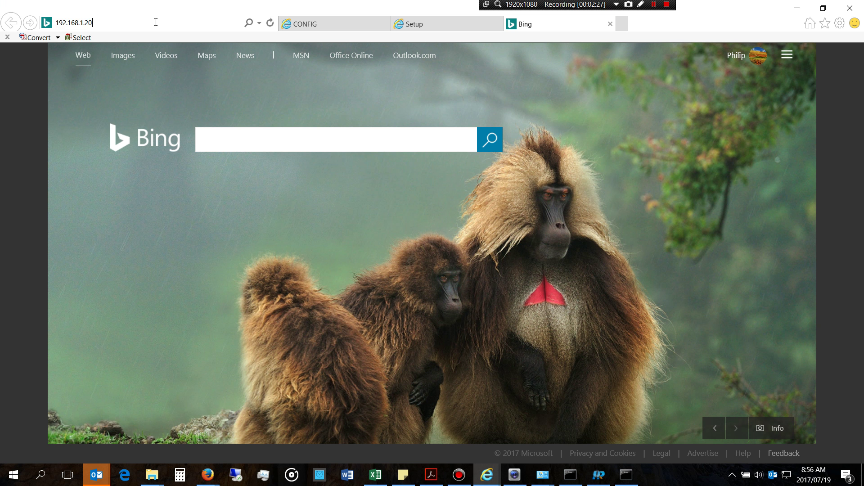
{"action": "key", "text": "Return"}
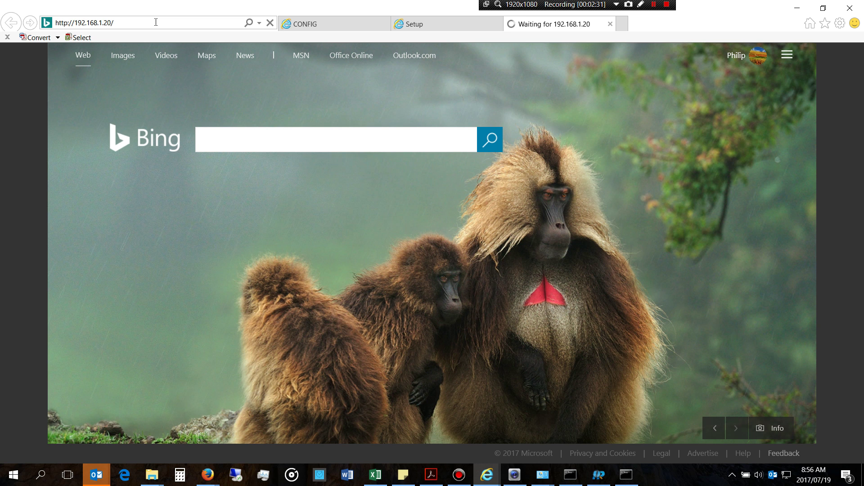
{"action": "left_click", "coordinate": [797, 8]}
{"action": "left_click", "coordinate": [424, 261]}
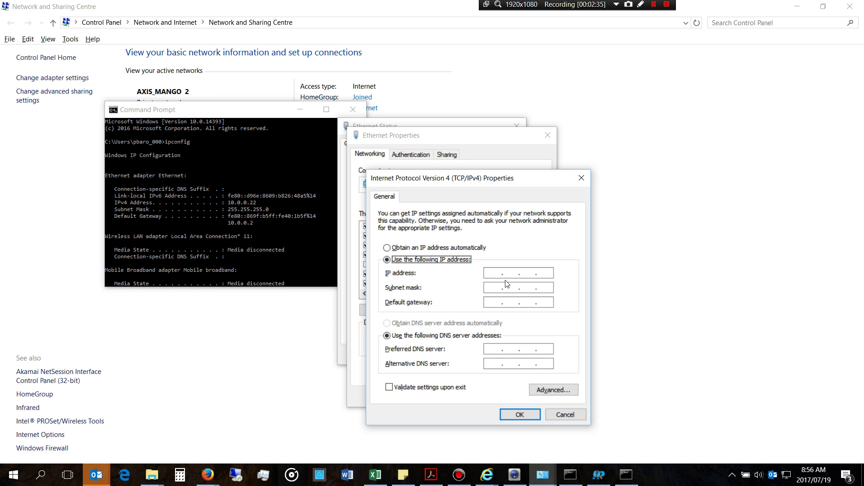
Step: Enter IP 168.192.1.20, gateway 192.192.1.1 and auto-filled mask 255.255.0.0, then cancel IPv4 Properties
{"action": "left_click", "coordinate": [487, 274]}
{"action": "type", "text": "168 . 192 ."}
{"action": "type", "text": "1 . 20"}
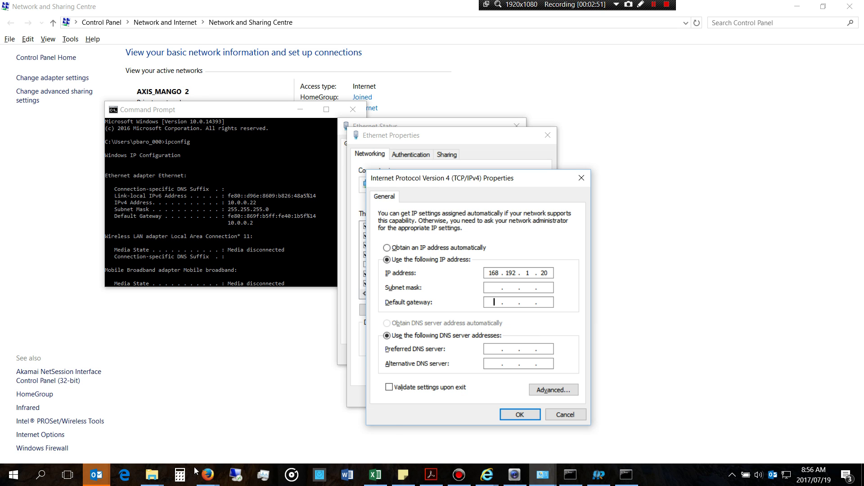
{"action": "mouse_move", "coordinate": [208, 475]}
{"action": "mouse_move", "coordinate": [344, 442]}
{"action": "left_click", "coordinate": [500, 302]}
{"action": "type", "text": "192.192.1."}
{"action": "key", "text": "Tab"}
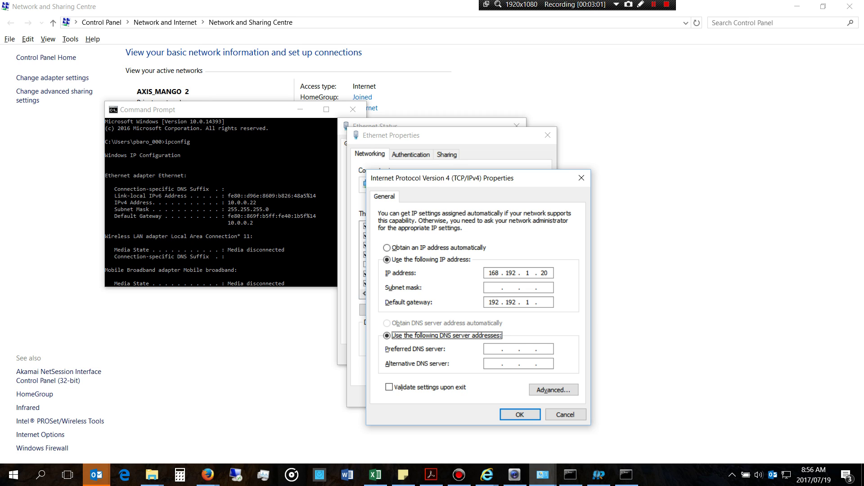
{"action": "left_click", "coordinate": [543, 303]}
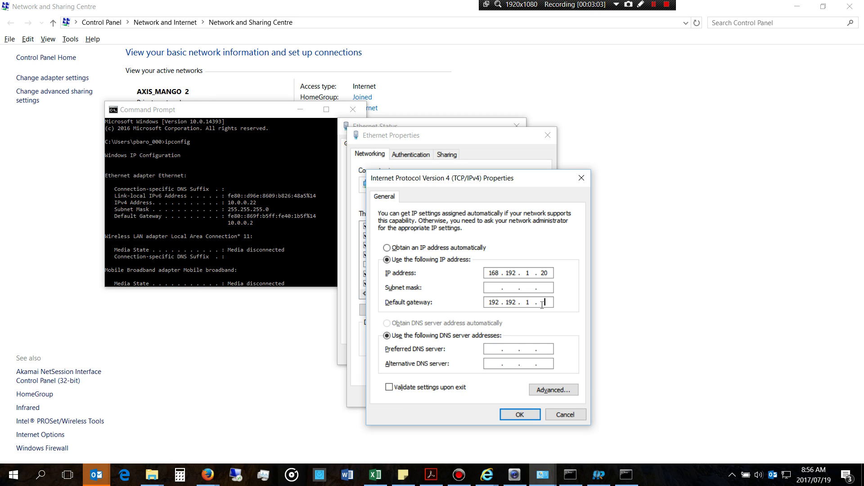
{"action": "type", "text": "1"}
{"action": "left_click", "coordinate": [498, 285]}
{"action": "left_click", "coordinate": [565, 415]}
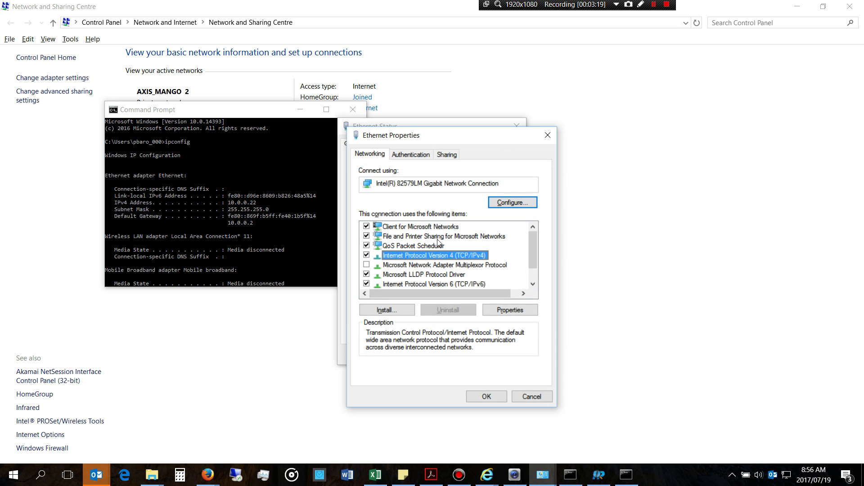
Step: Glance at the camera's Setup page in Internet Explorer, then close the browser entirely
{"action": "left_click", "coordinate": [797, 7]}
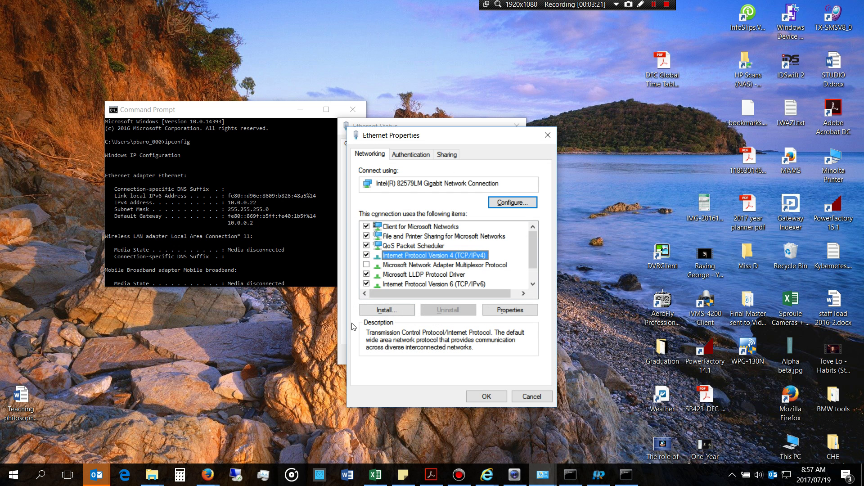
{"action": "left_click", "coordinate": [495, 474]}
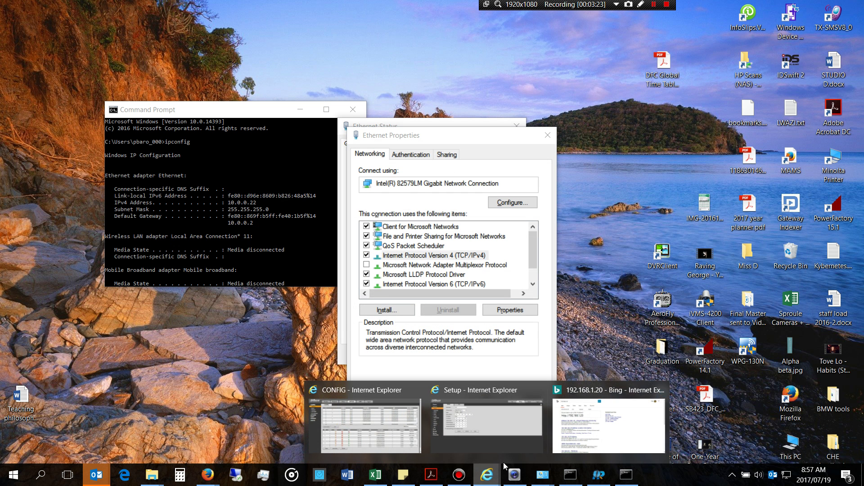
{"action": "left_click", "coordinate": [536, 424]}
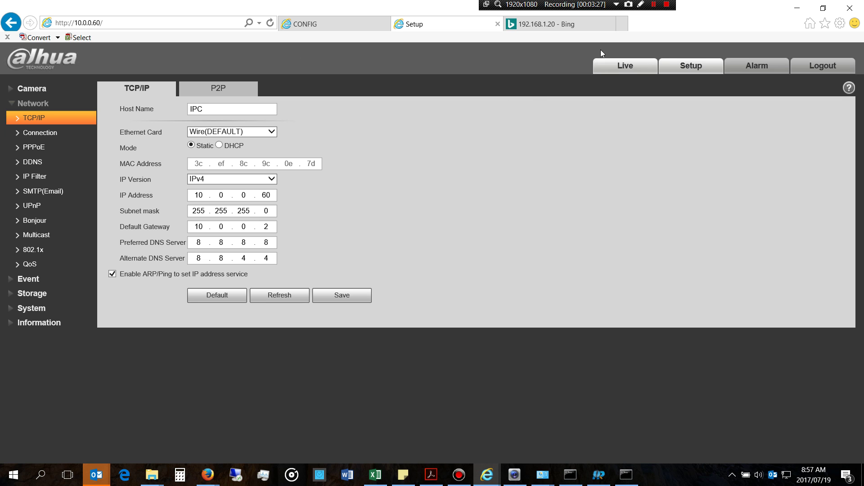
{"action": "left_click", "coordinate": [849, 8]}
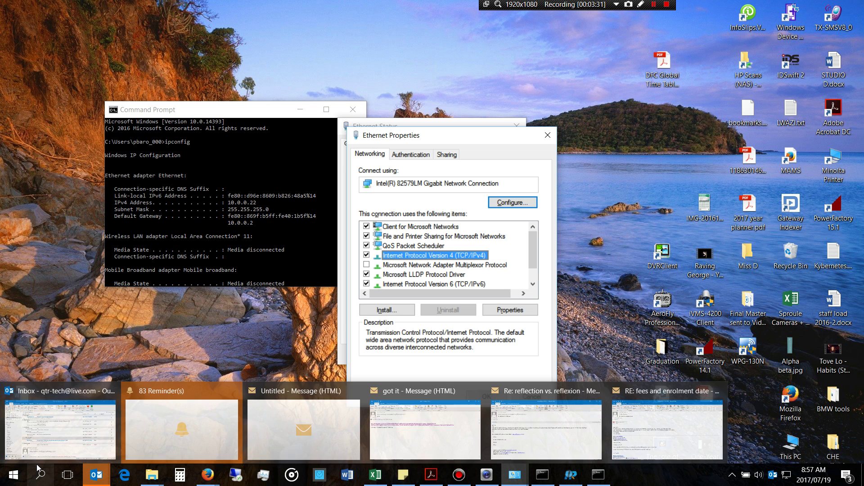
{"action": "left_click", "coordinate": [39, 478]}
Step: Launch Internet Explorer from search and load 10.0.0.60 in a new tab
{"action": "type", "text": "inter"}
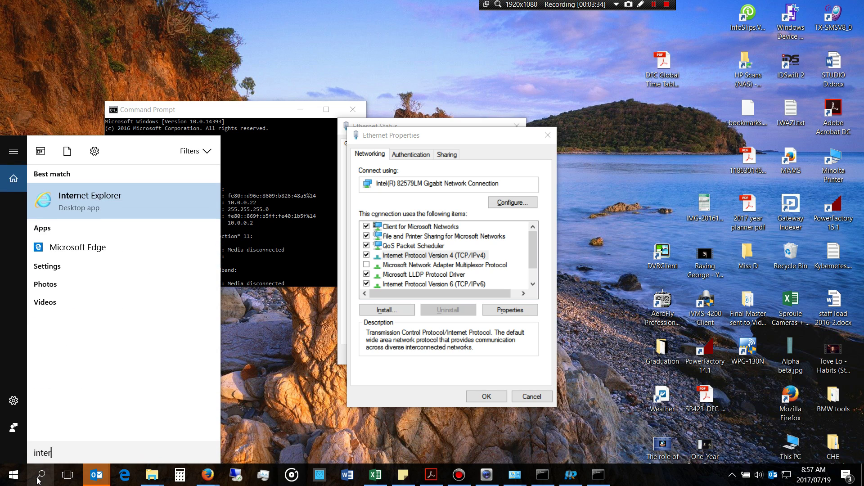
{"action": "left_click", "coordinate": [126, 203]}
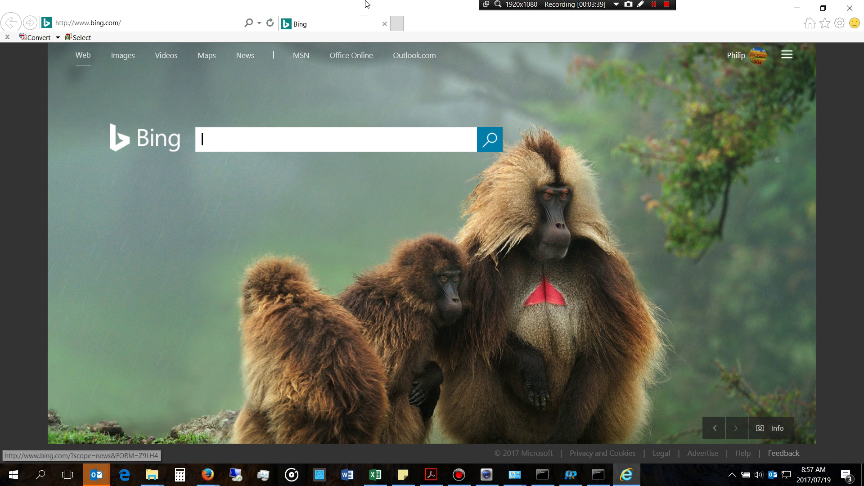
{"action": "left_click", "coordinate": [392, 24]}
{"action": "left_click", "coordinate": [127, 23]}
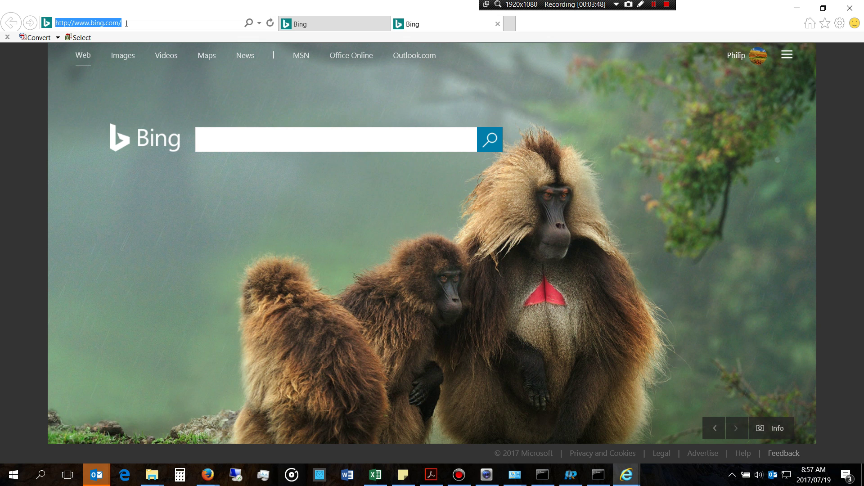
{"action": "type", "text": "10"}
{"action": "type", "text": ".0.0."}
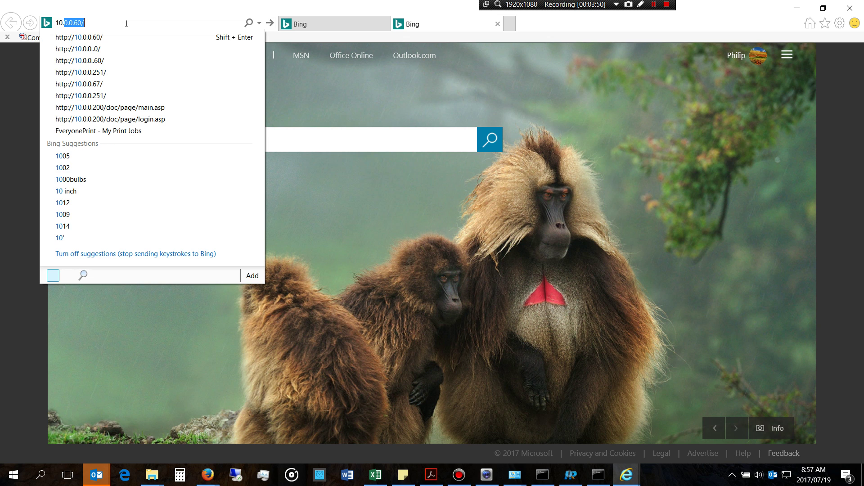
{"action": "type", "text": "60"}
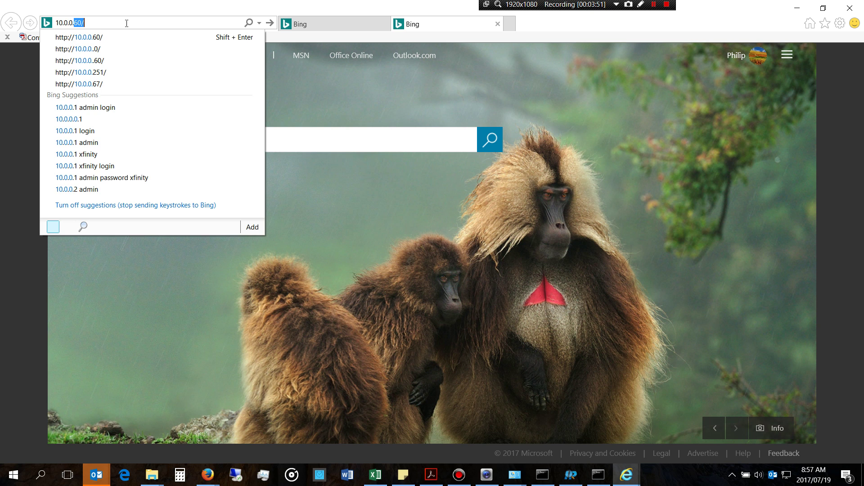
{"action": "key", "text": "Return"}
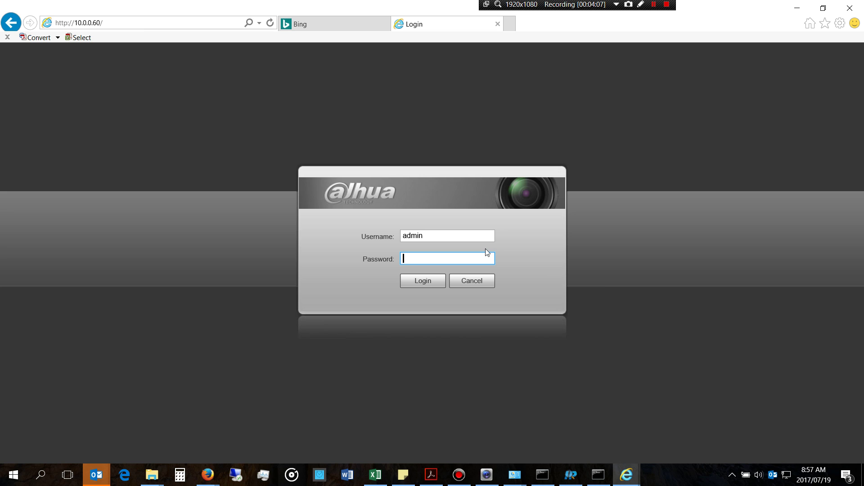
Step: Enter and verify the camera password, log in, and skip the first-login password change
{"action": "type", "text": "admin"}
{"action": "left_click", "coordinate": [489, 260]}
{"action": "left_click", "coordinate": [430, 280]}
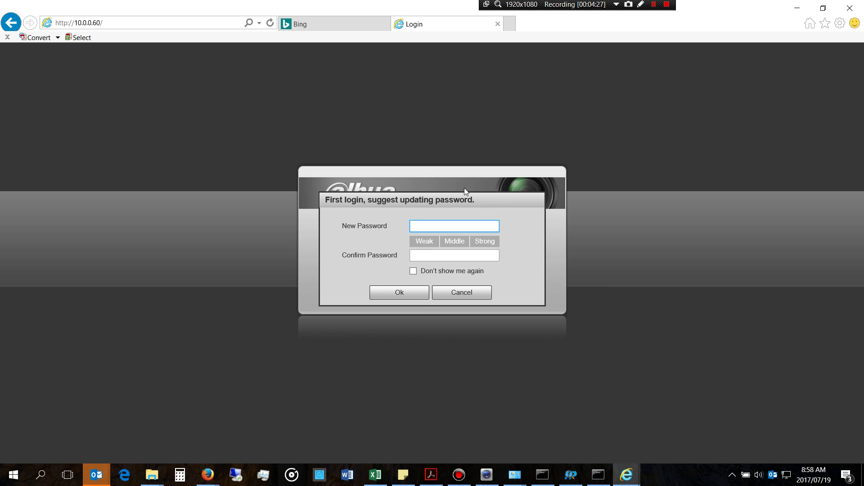
{"action": "left_click", "coordinate": [474, 293]}
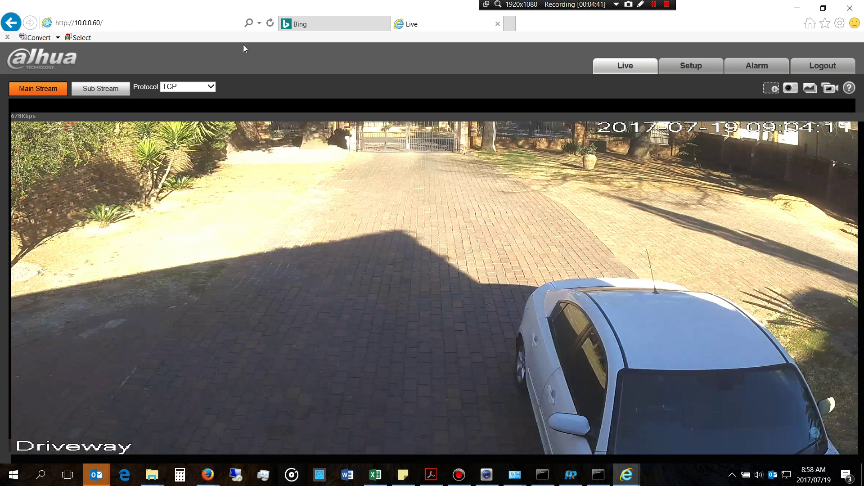
Step: Open Setup > Network > TCP/IP, showing static IP 10.0.0.60 and gateway 10.0.0.2
{"action": "left_click", "coordinate": [692, 73]}
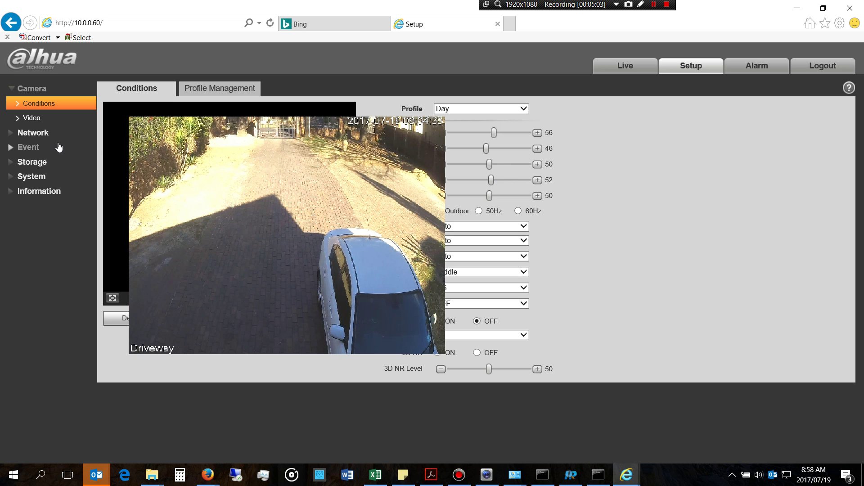
{"action": "left_click", "coordinate": [36, 133]}
{"action": "left_click", "coordinate": [35, 117]}
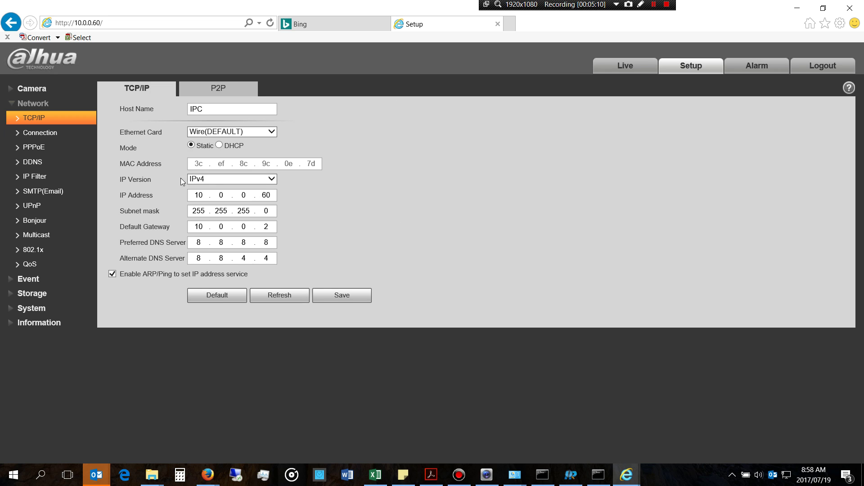
{"action": "left_click_drag", "start_coordinate": [272, 194], "coordinate": [195, 199]}
{"action": "double_click", "coordinate": [199, 195]}
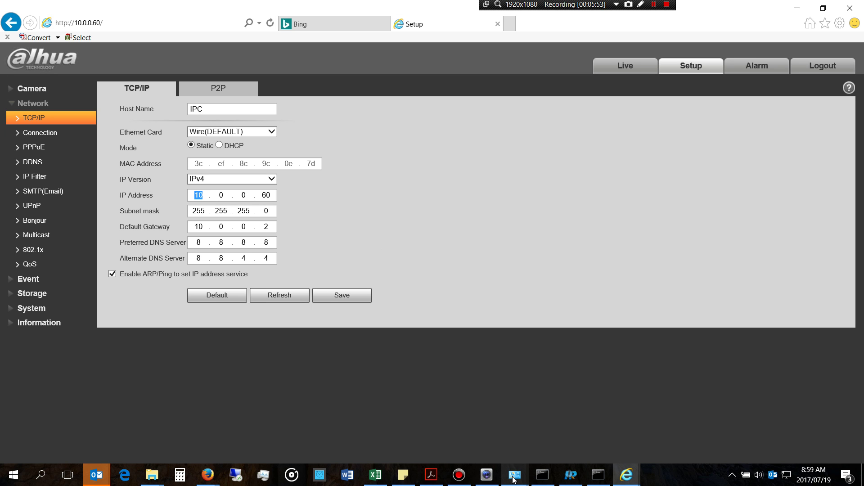
{"action": "mouse_move", "coordinate": [514, 475]}
{"action": "mouse_move", "coordinate": [561, 426]}
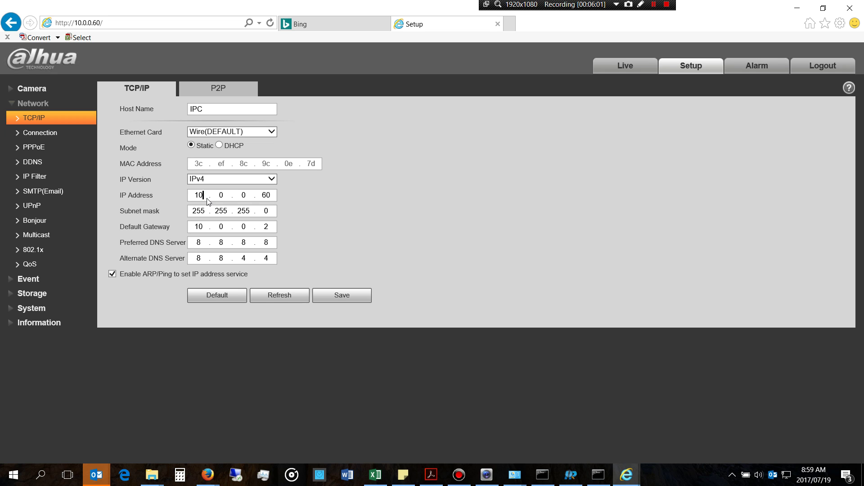
{"action": "key", "text": "Tab"}
{"action": "key", "text": "Tab"}
{"action": "key", "text": "Tab"}
{"action": "type", "text": "60"}
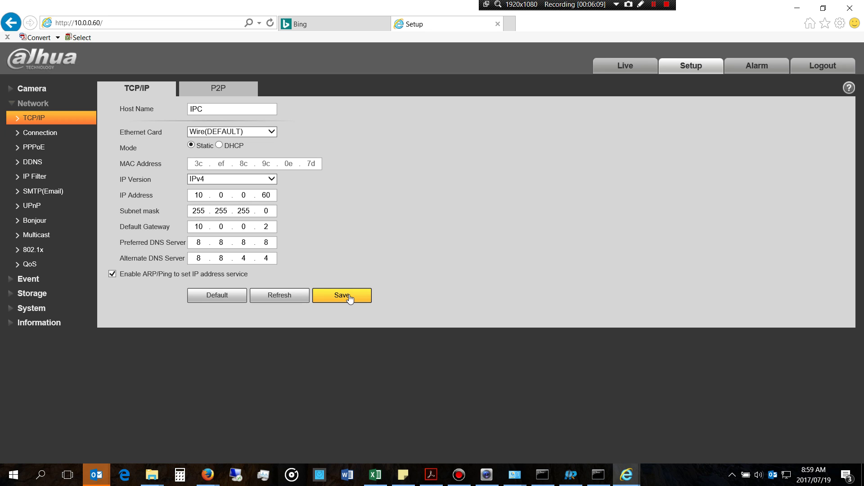
{"action": "left_click", "coordinate": [514, 475]}
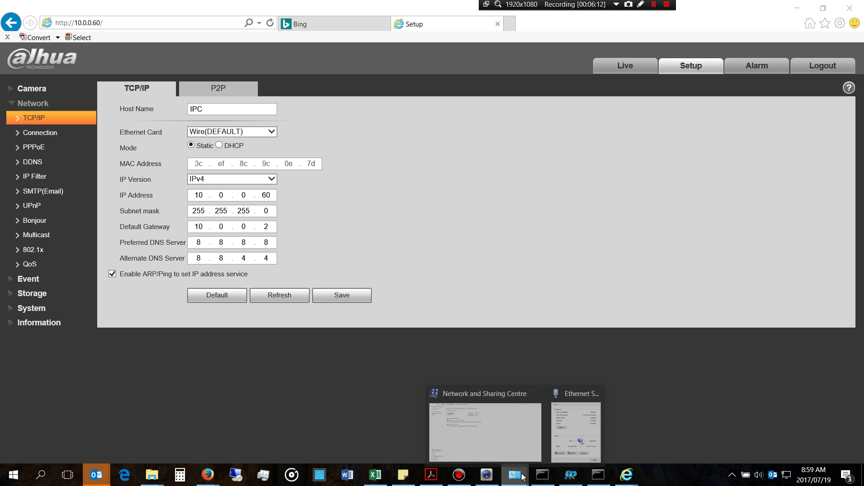
Step: Close the Ethernet windows, check the camera's IP 10.0.0.60, then reopen Ethernet Status
{"action": "left_click", "coordinate": [576, 423]}
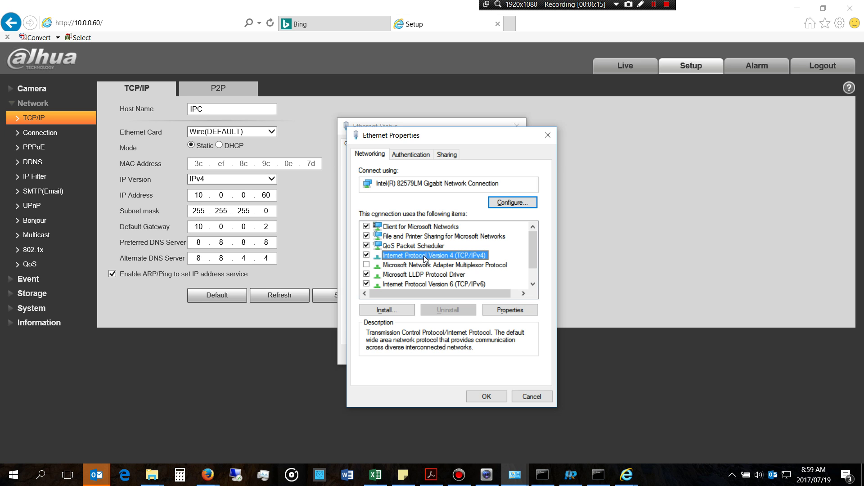
{"action": "left_click", "coordinate": [550, 140]}
{"action": "left_click", "coordinate": [518, 126]}
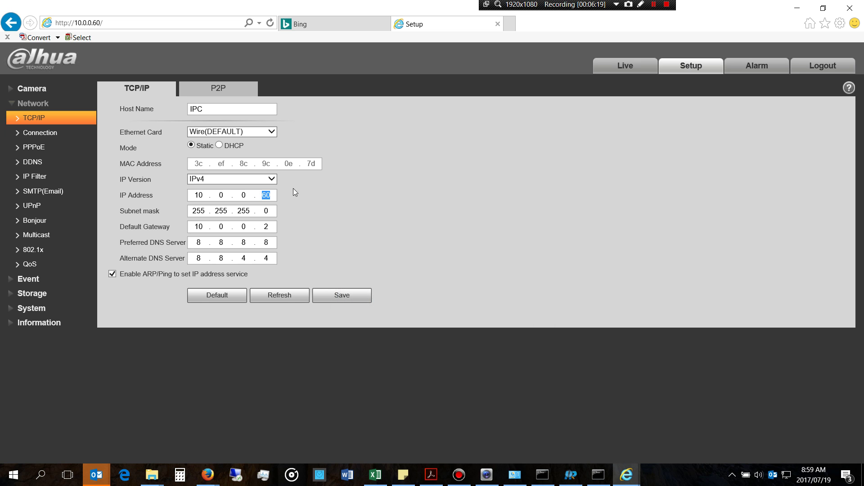
{"action": "double_click", "coordinate": [220, 196]}
{"action": "left_click", "coordinate": [515, 475]}
{"action": "left_click", "coordinate": [362, 111]}
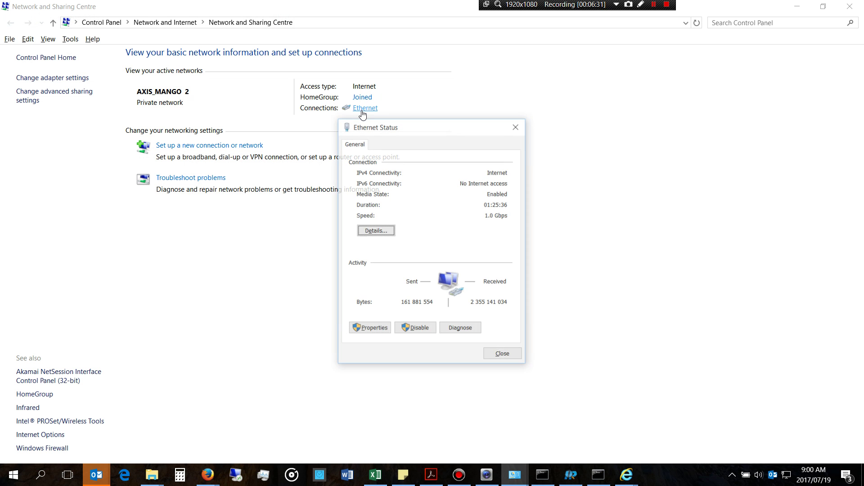
Step: Open Ethernet Properties with IPv4 selected, then bring up Command Prompt showing 10.0.0.22
{"action": "left_click", "coordinate": [369, 329]}
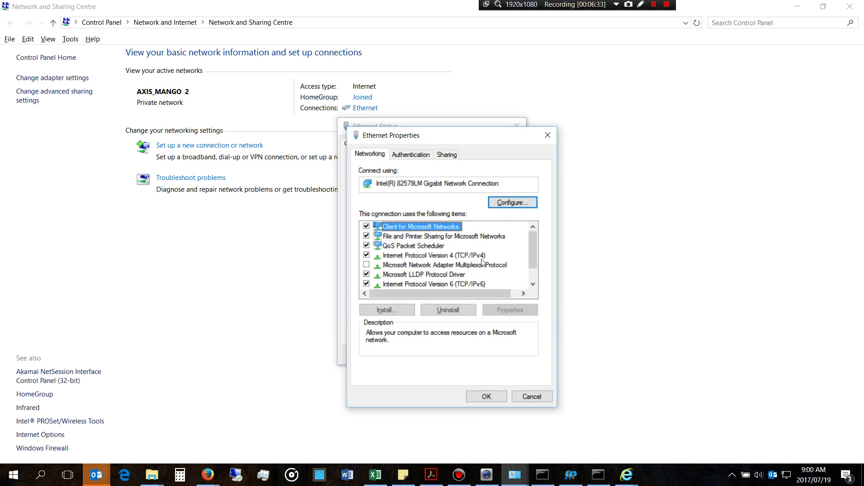
{"action": "left_click", "coordinate": [426, 257]}
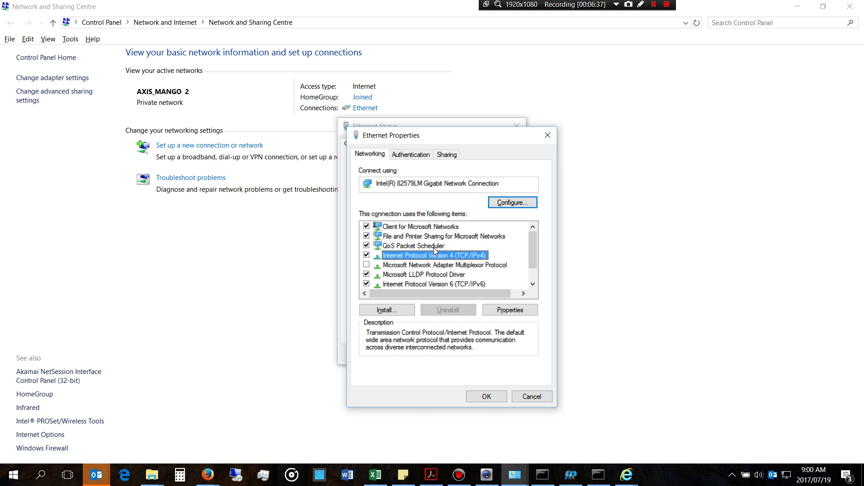
{"action": "mouse_move", "coordinate": [605, 482]}
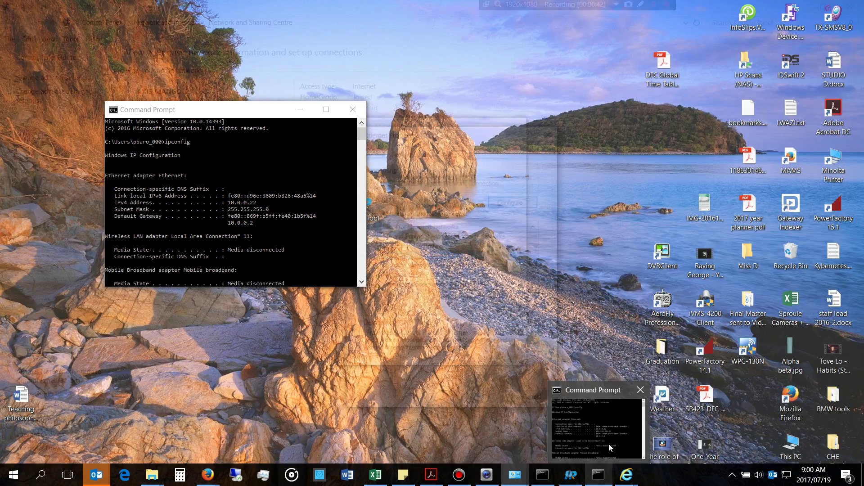
{"action": "left_click", "coordinate": [608, 444]}
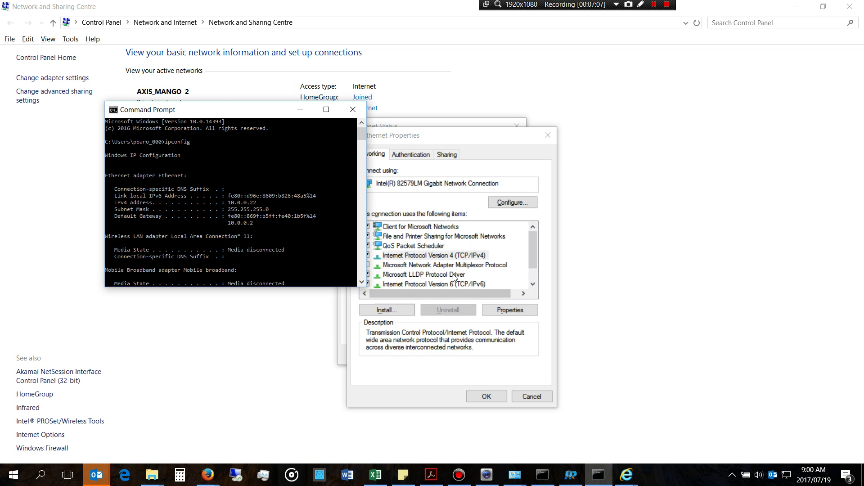
Step: Set IPv4 to static 192.168.1.222, mask 255.255.255.0, gateway 192.168.1.1, and apply it
{"action": "left_click", "coordinate": [450, 255]}
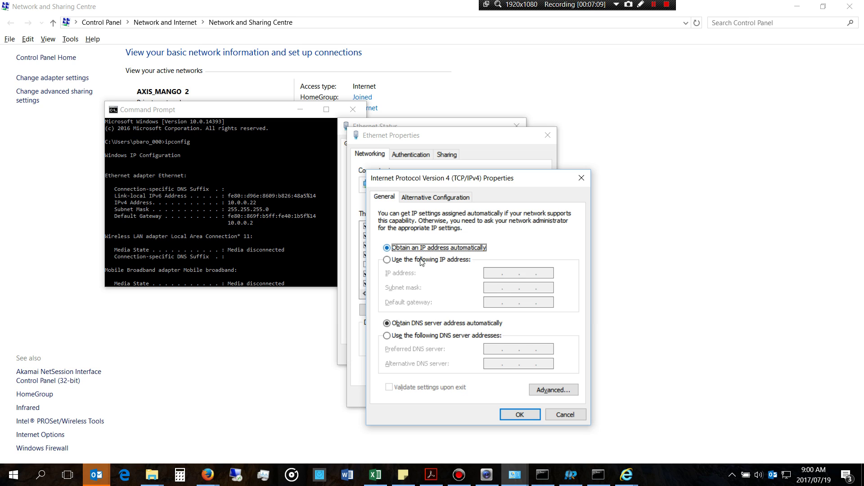
{"action": "left_click", "coordinate": [423, 259]}
{"action": "left_click", "coordinate": [494, 273]}
{"action": "type", "text": "192 . 168 . "}
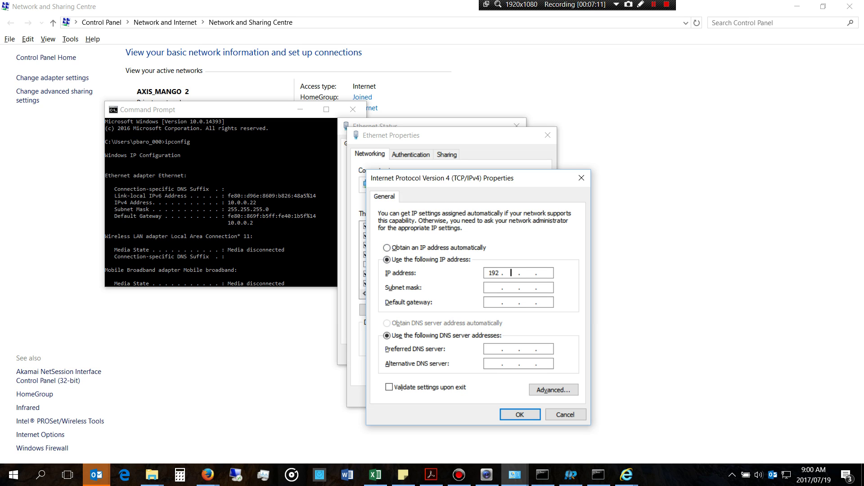
{"action": "type", "text": "1 . 222"}
{"action": "left_click", "coordinate": [497, 287]}
{"action": "left_click", "coordinate": [497, 299]}
{"action": "type", "text": "192 . 168 . 1 . "}
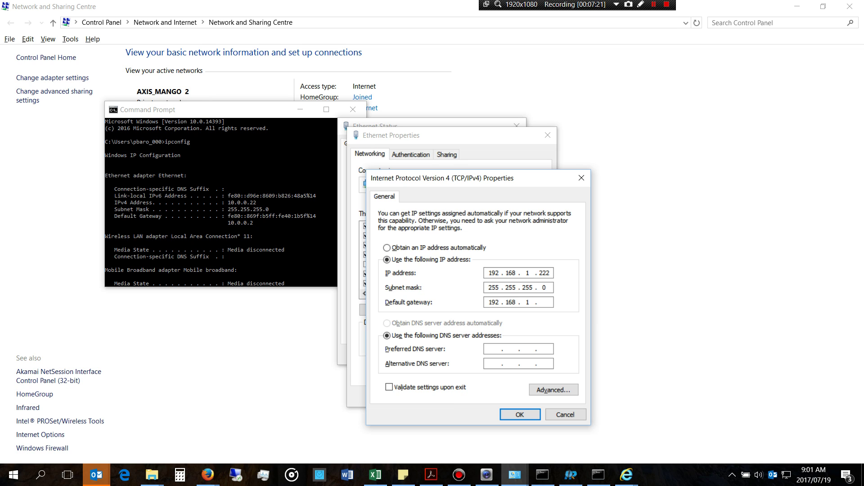
{"action": "type", "text": "1"}
{"action": "left_click", "coordinate": [518, 415]}
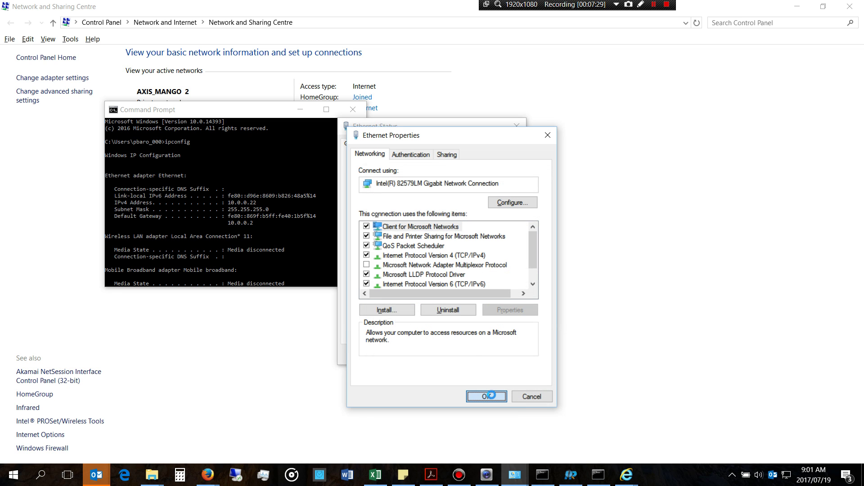
Step: Confirm Ethernet Properties with OK and return to the Command Prompt window
{"action": "left_click", "coordinate": [488, 396]}
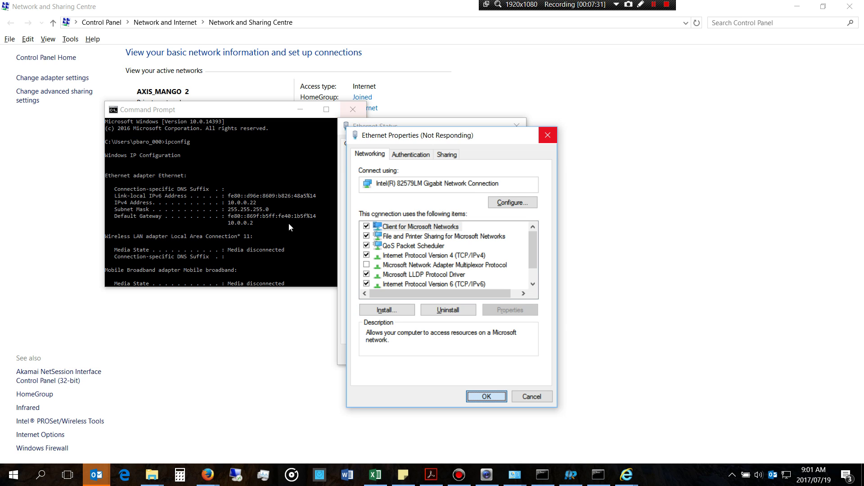
{"action": "left_click", "coordinate": [273, 269]}
{"action": "key", "text": "Return"}
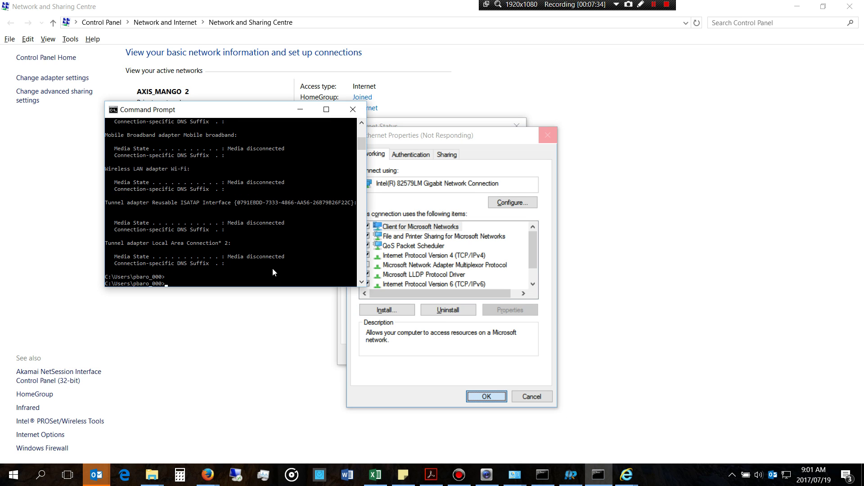
{"action": "type", "text": "ipconfig"}
{"action": "key", "text": "Escape"}
{"action": "scroll", "coordinate": [272, 196], "scroll_direction": "up", "scroll_amount": 5}
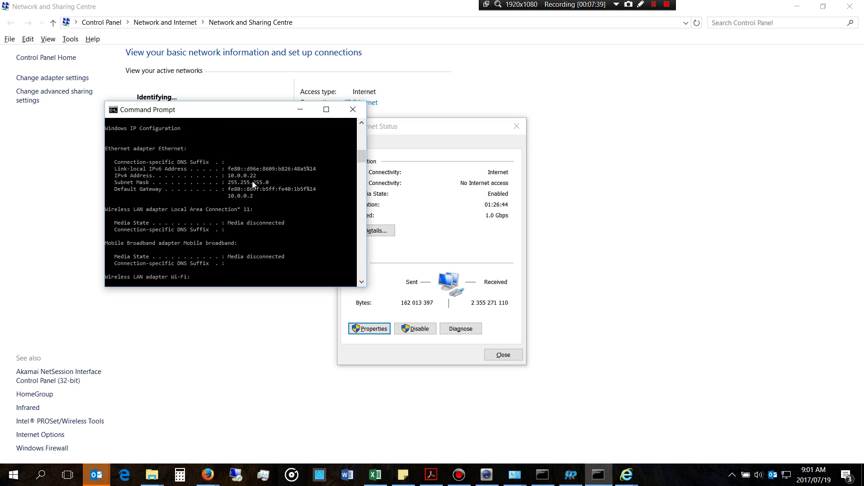
{"action": "scroll", "coordinate": [253, 182], "scroll_direction": "down", "scroll_amount": 5}
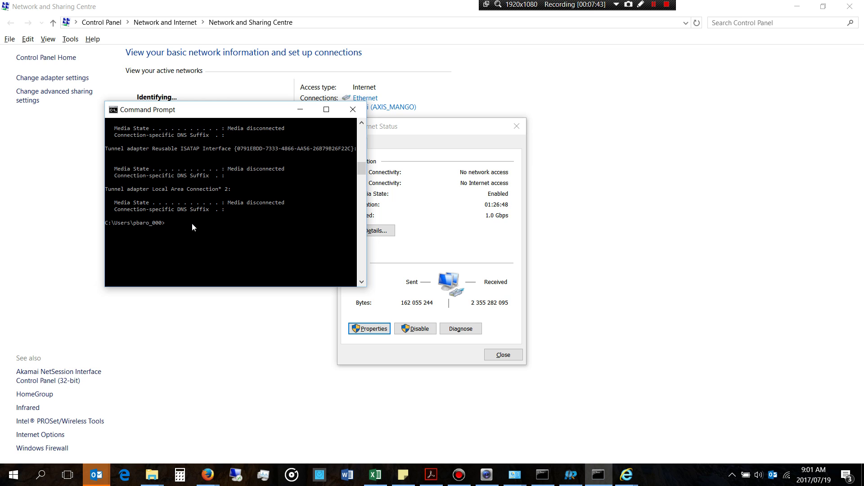
Step: Run ipconfig and check Ethernet now shows 192.168.1.222 with gateway 192.168.1.1
{"action": "type", "text": "ipconfig"}
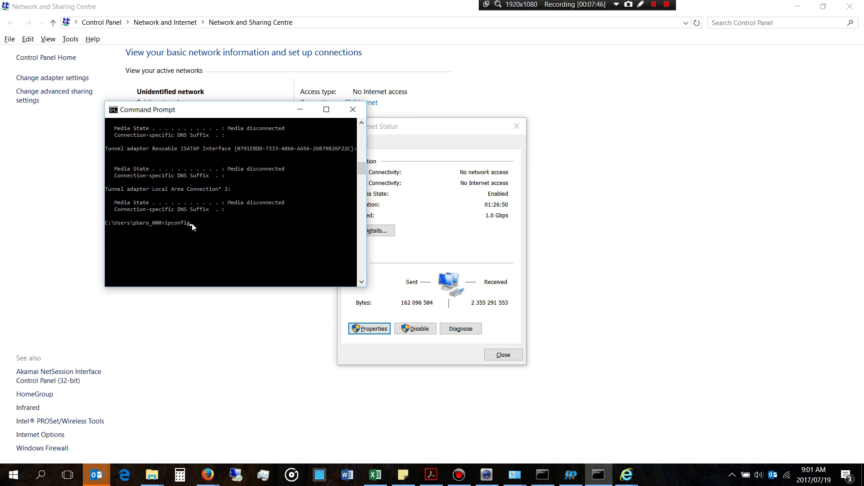
{"action": "key", "text": "Return"}
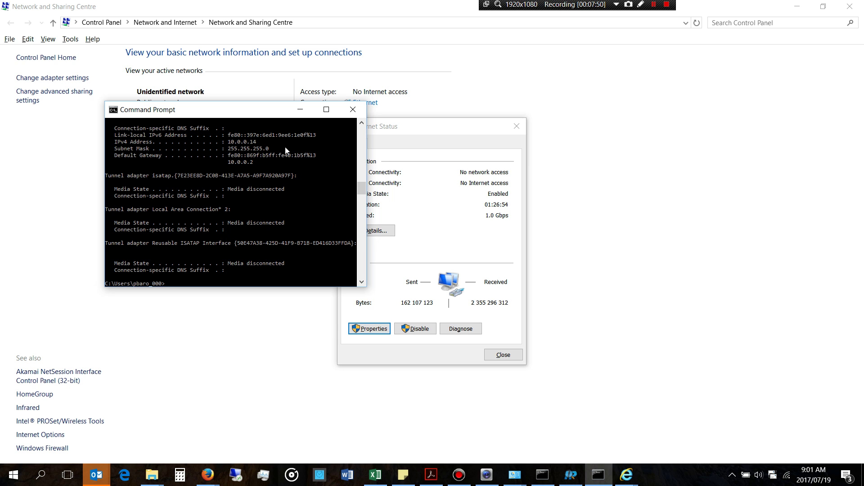
{"action": "scroll", "coordinate": [286, 149], "scroll_direction": "up", "scroll_amount": 5}
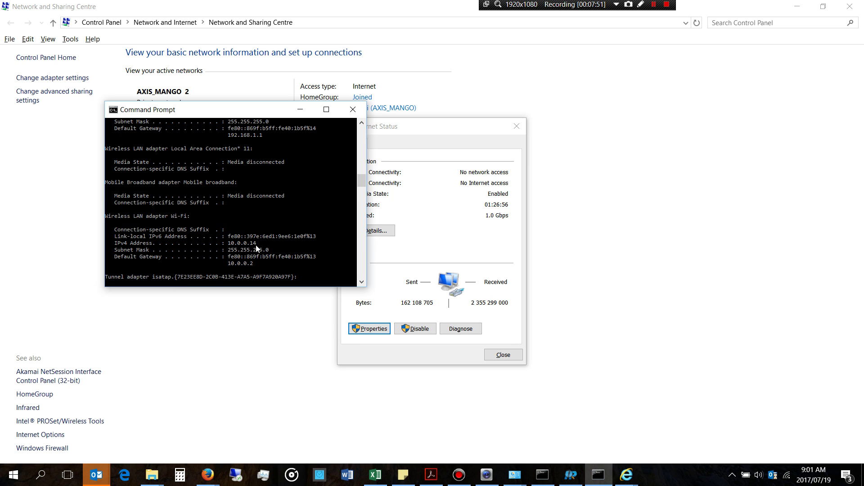
{"action": "scroll", "coordinate": [280, 198], "scroll_direction": "up", "scroll_amount": 2}
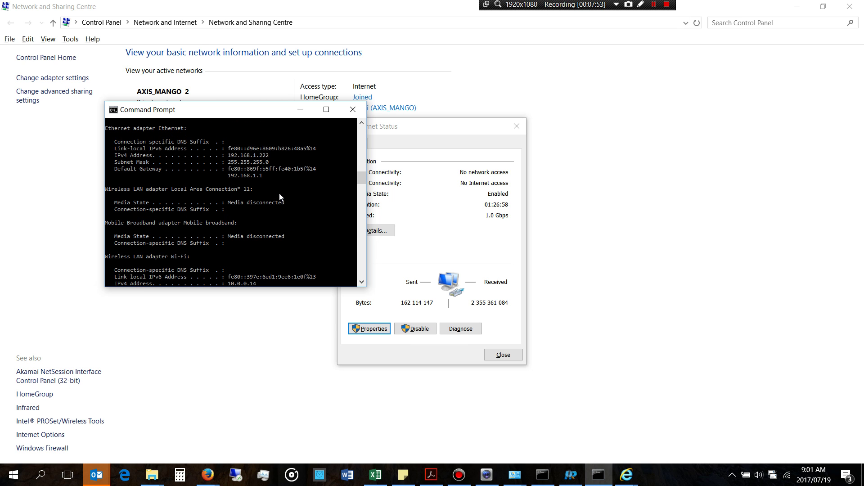
{"action": "scroll", "coordinate": [279, 193], "scroll_direction": "up", "scroll_amount": 2}
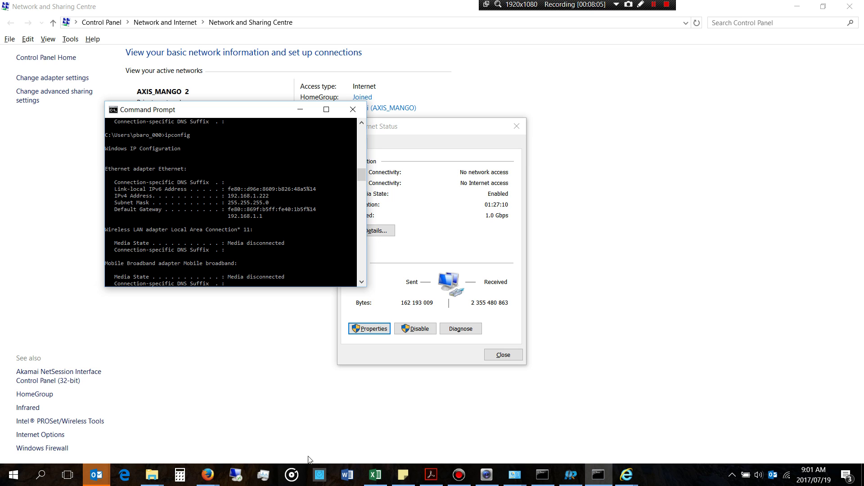
Step: Bring Internet Explorer forward and go to the camera address 192.168.1.20
{"action": "mouse_move", "coordinate": [629, 482]}
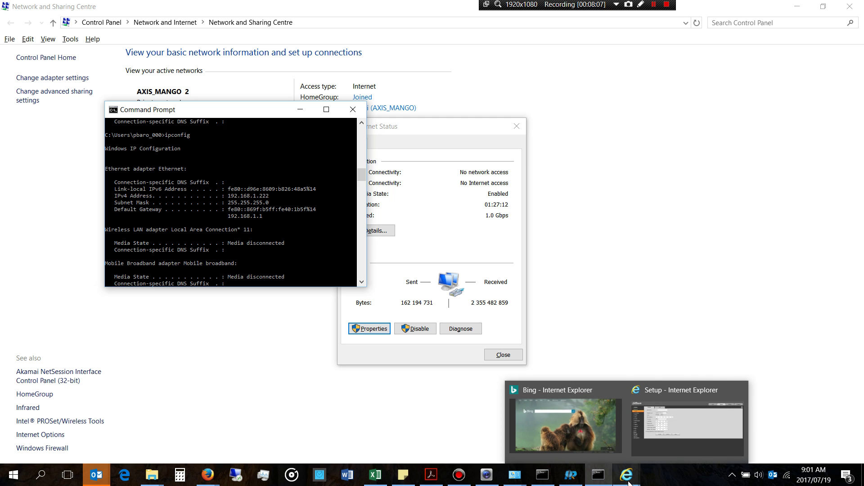
{"action": "left_click", "coordinate": [604, 450]}
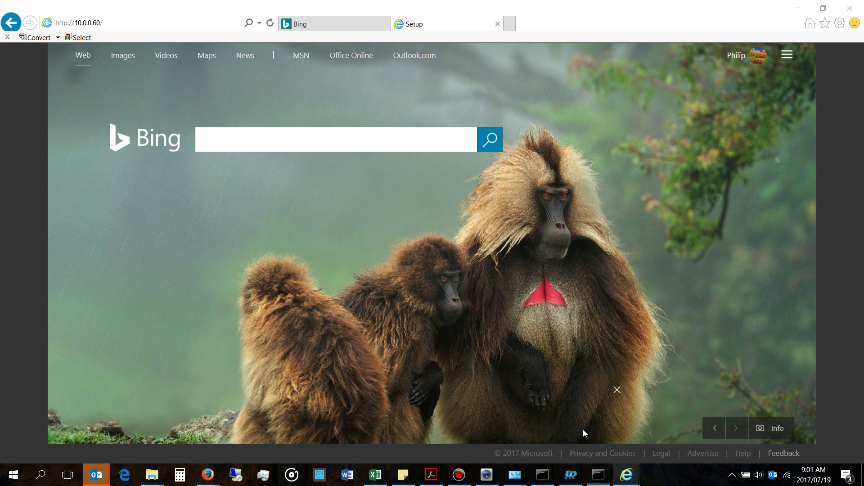
{"action": "left_click", "coordinate": [168, 23]}
{"action": "type", "text": "192.16"}
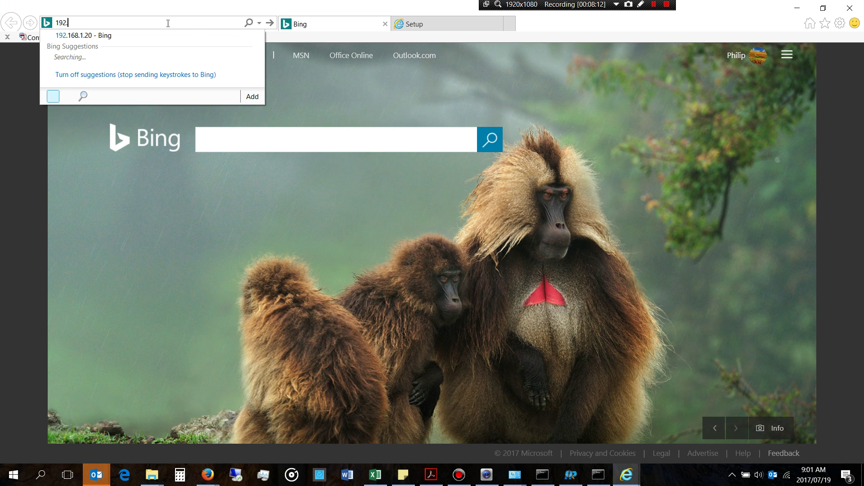
{"action": "type", "text": "8."}
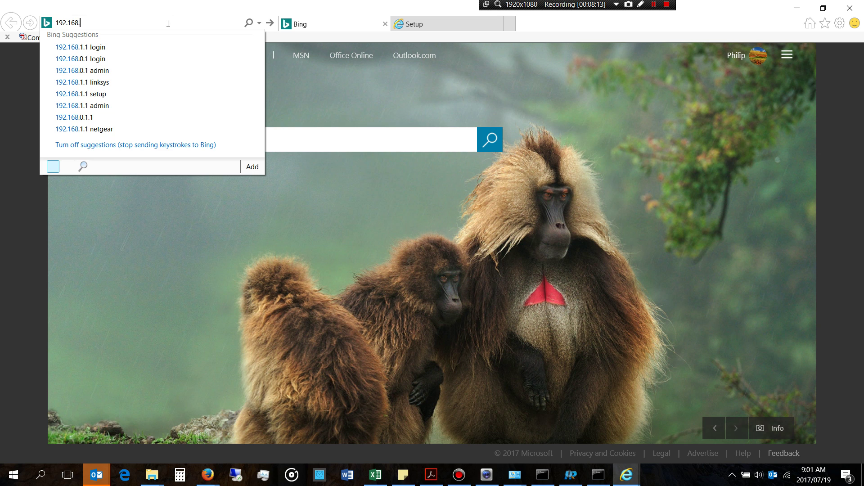
{"action": "type", "text": "1.20"}
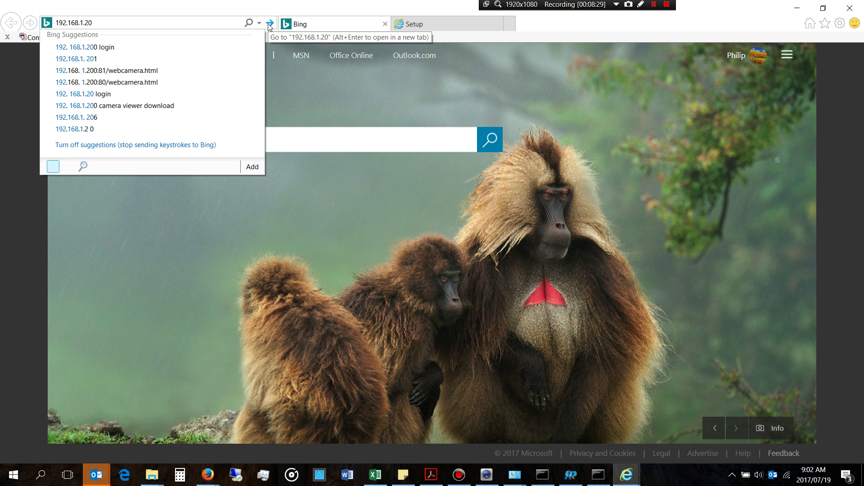
Step: View the camera's Setup IP field, then minimize the browser to return to Ethernet Status
{"action": "left_click", "coordinate": [424, 25]}
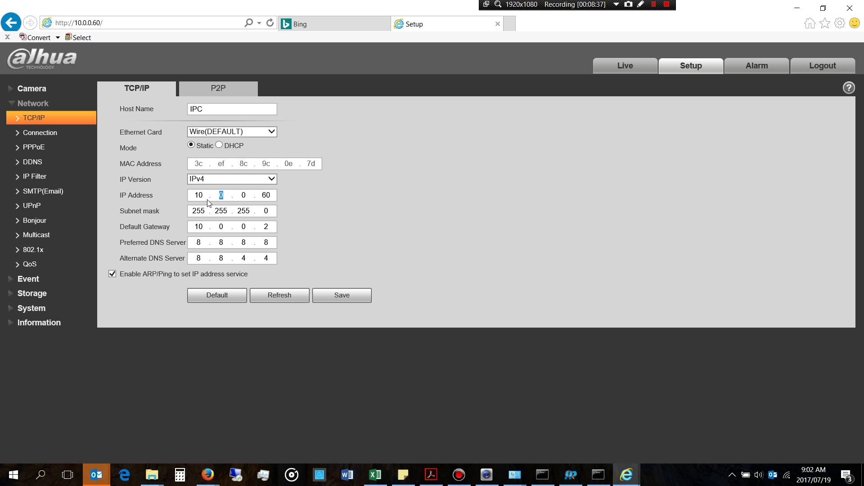
{"action": "left_click", "coordinate": [194, 196]}
{"action": "left_click", "coordinate": [794, 8]}
{"action": "left_click", "coordinate": [419, 196]}
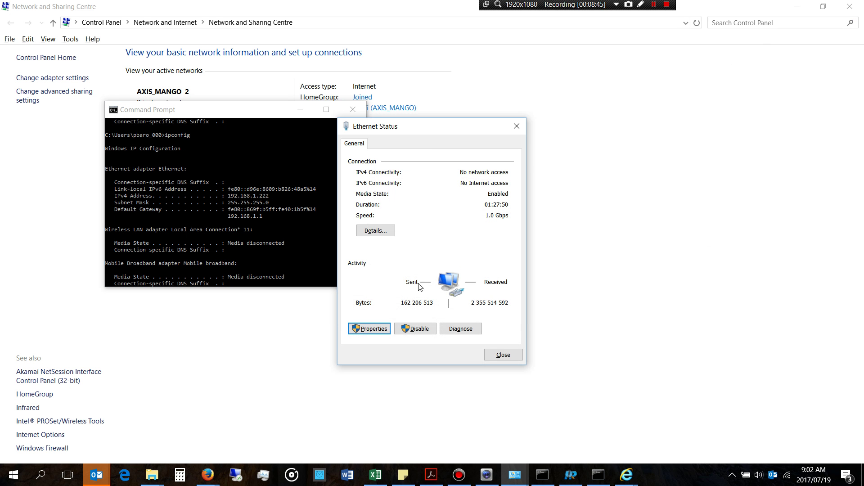
Step: Leave IPv4 on automatic addressing after briefly trying 10.0.0.10, confirming both dialogs with OK
{"action": "left_click", "coordinate": [373, 329]}
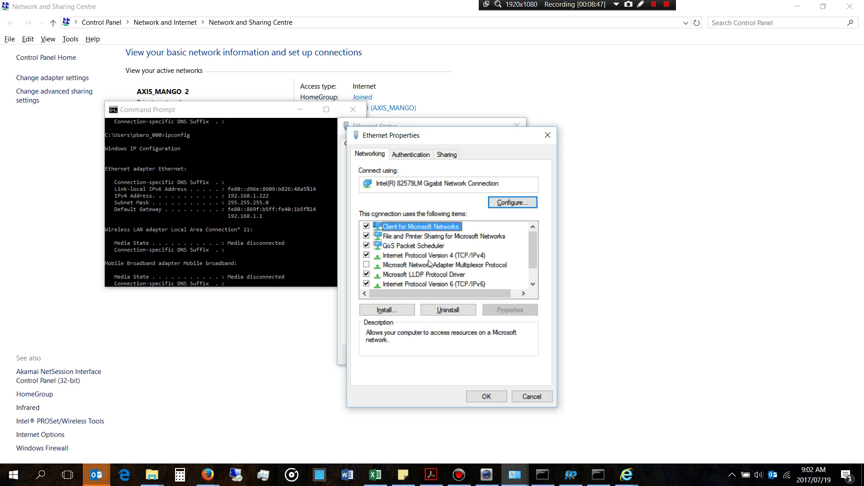
{"action": "left_click", "coordinate": [417, 256]}
{"action": "double_click", "coordinate": [417, 257]}
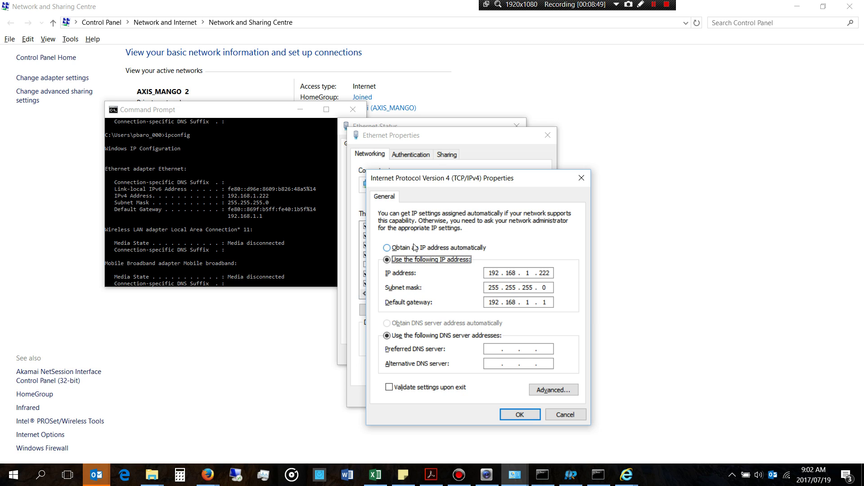
{"action": "left_click", "coordinate": [415, 247]}
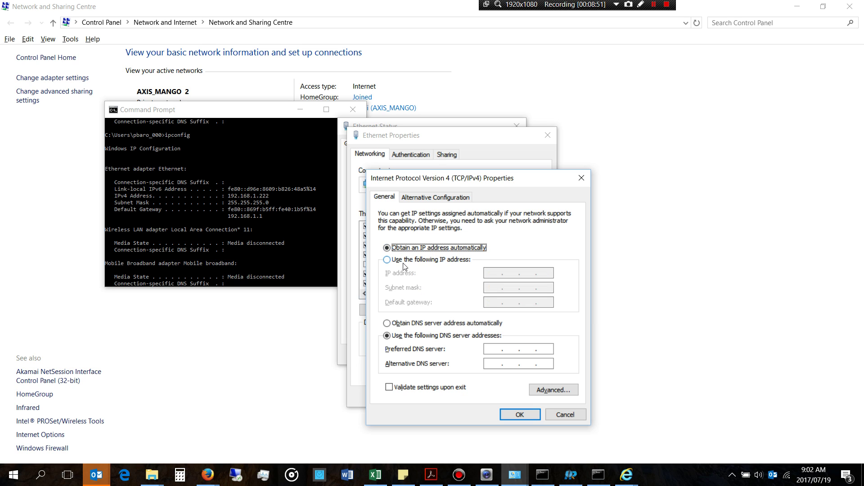
{"action": "left_click", "coordinate": [403, 263]}
{"action": "left_click", "coordinate": [492, 272]}
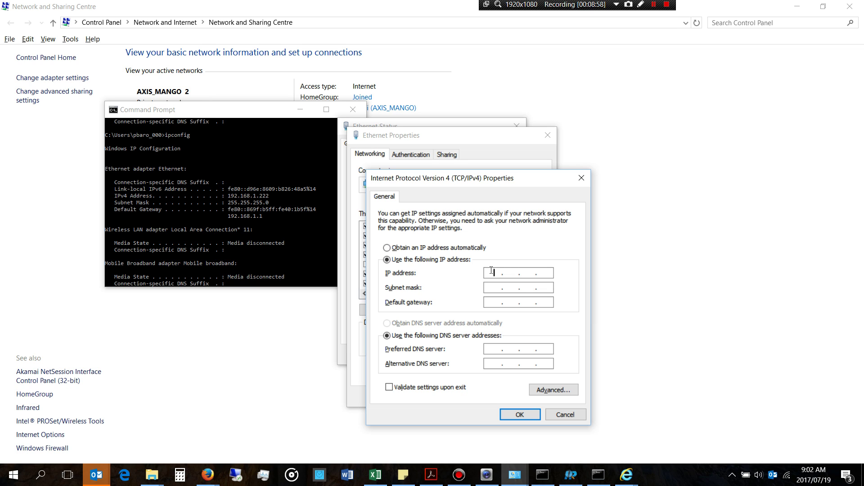
{"action": "type", "text": "10.0.0."}
{"action": "type", "text": "10"}
{"action": "left_click", "coordinate": [423, 250]}
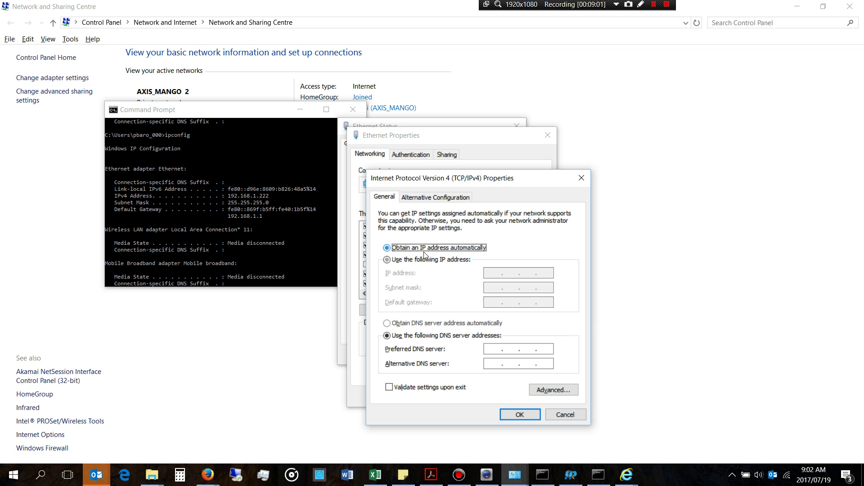
{"action": "left_click", "coordinate": [517, 414]}
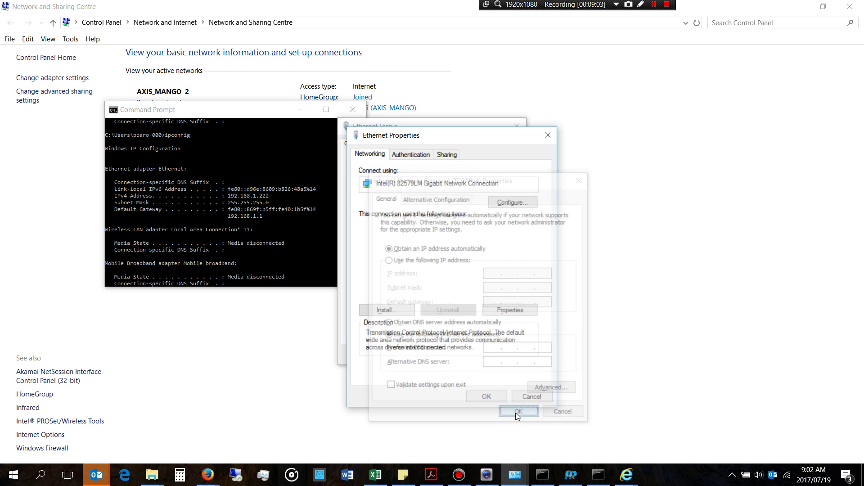
{"action": "left_click", "coordinate": [496, 397]}
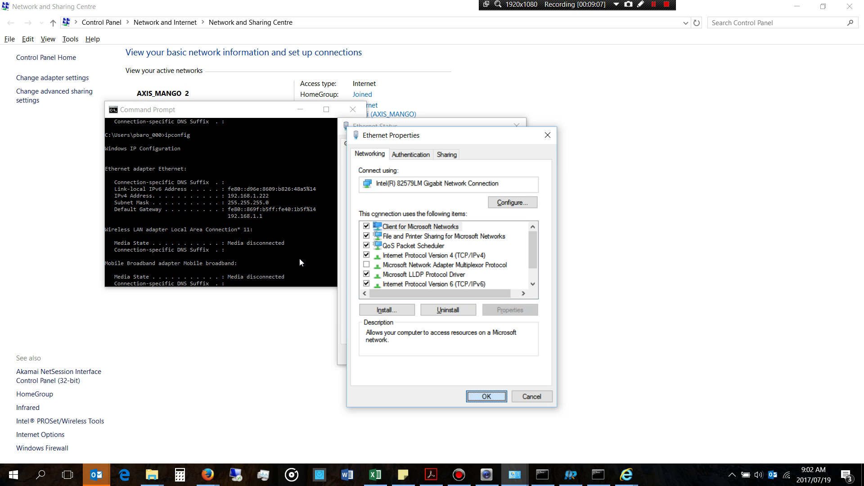
Step: Run ipconfig again and confirm Ethernet shows 10.0.0.22 with gateway 10.0.0.2
{"action": "scroll", "coordinate": [299, 258], "scroll_direction": "down", "scroll_amount": 5}
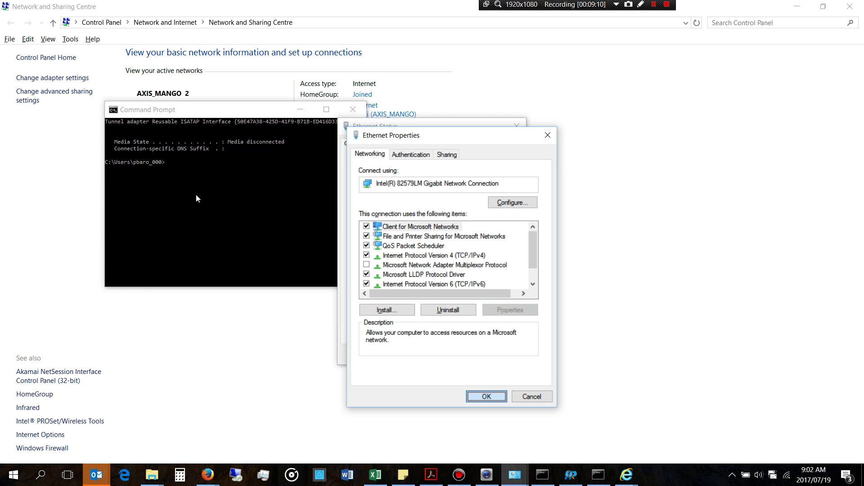
{"action": "left_click", "coordinate": [191, 163]}
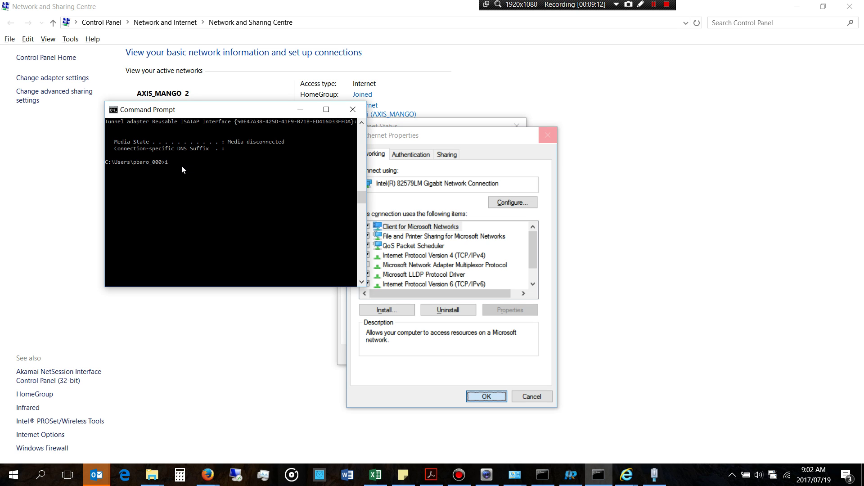
{"action": "type", "text": "ipconfig"}
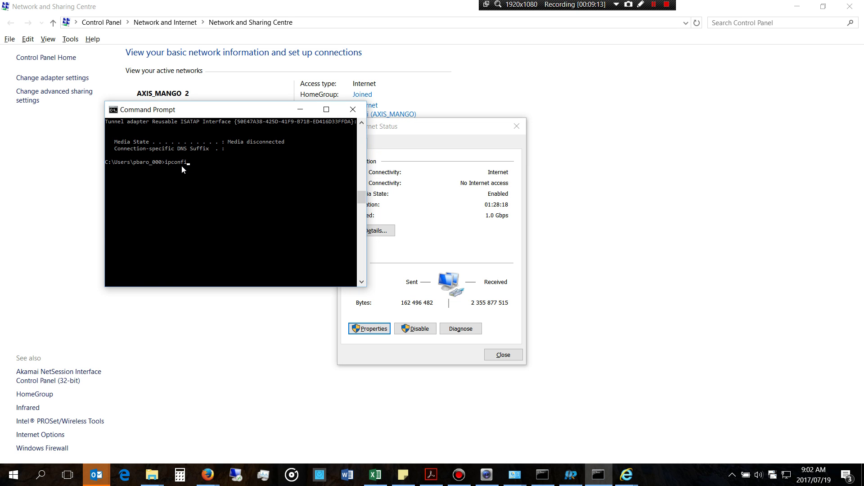
{"action": "key", "text": "Return"}
{"action": "scroll", "coordinate": [234, 180], "scroll_direction": "up", "scroll_amount": 3}
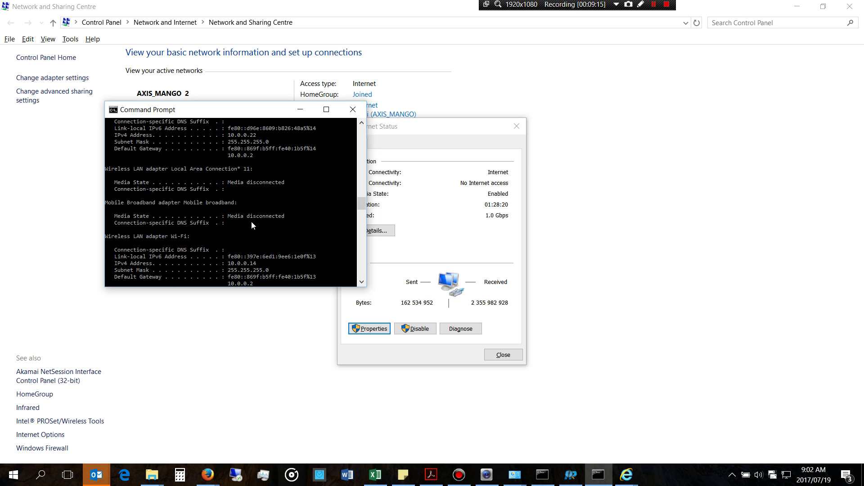
{"action": "scroll", "coordinate": [252, 211], "scroll_direction": "up", "scroll_amount": 5}
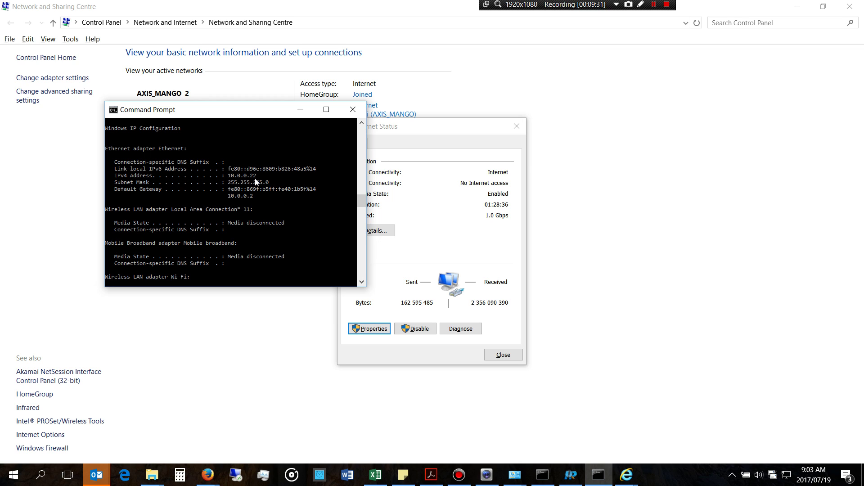
Step: Close Command Prompt, Ethernet Status and Network and Sharing Centre
{"action": "left_click", "coordinate": [353, 109]}
{"action": "left_click", "coordinate": [516, 126]}
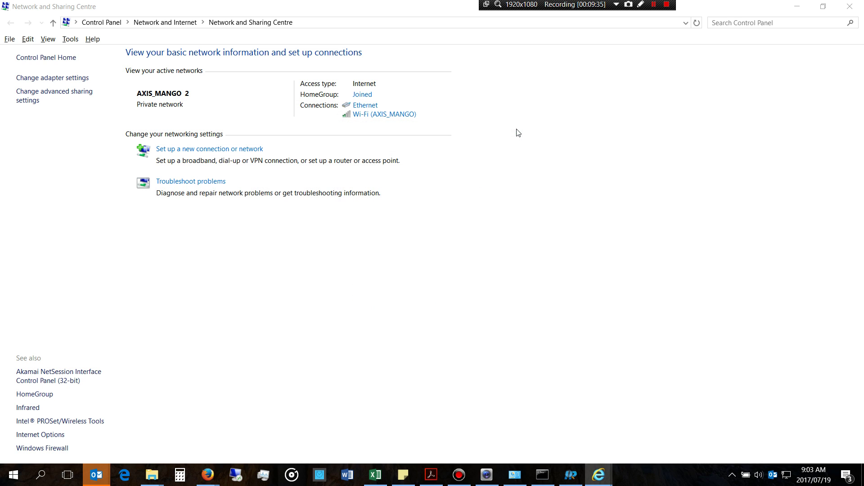
{"action": "left_click", "coordinate": [843, 13]}
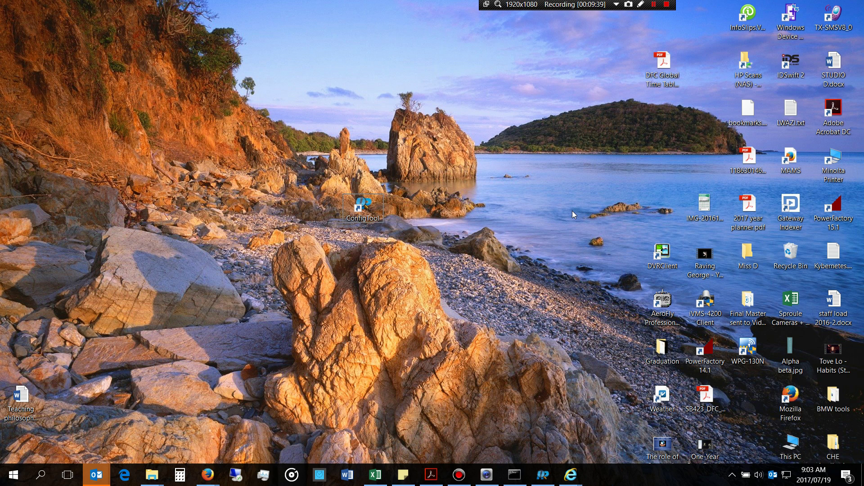
Step: Bring up the camera Setup page, highlight address octet 60, expand Storage, and reload the page
{"action": "mouse_move", "coordinate": [571, 474]}
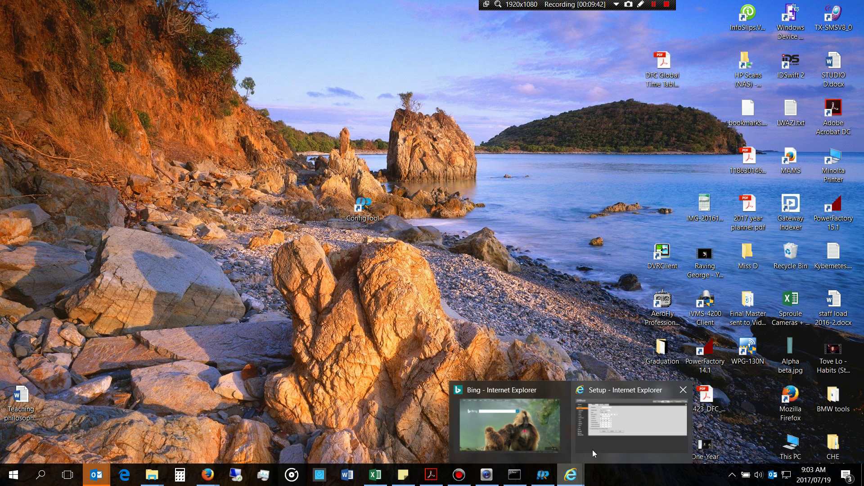
{"action": "left_click", "coordinate": [603, 432]}
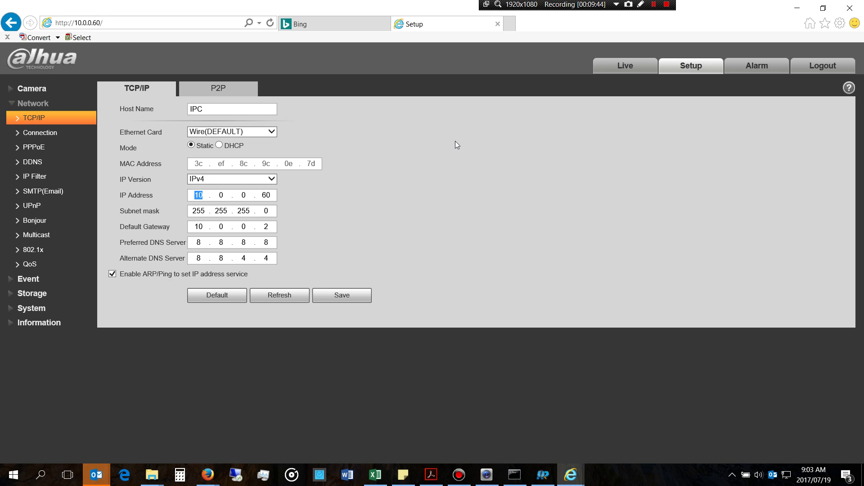
{"action": "left_click", "coordinate": [104, 22]}
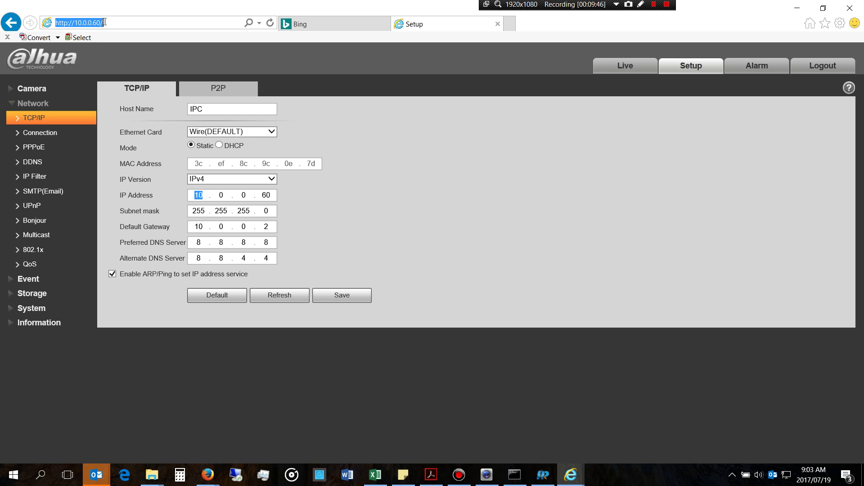
{"action": "double_click", "coordinate": [267, 195]}
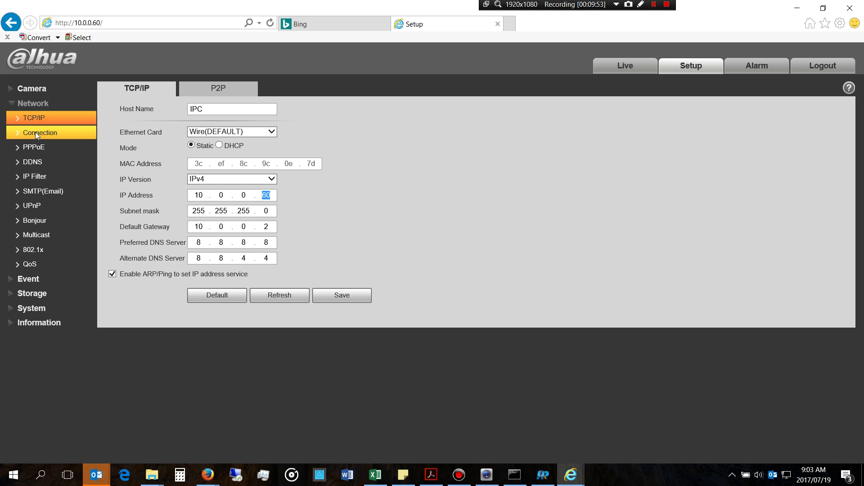
{"action": "left_click", "coordinate": [40, 295]}
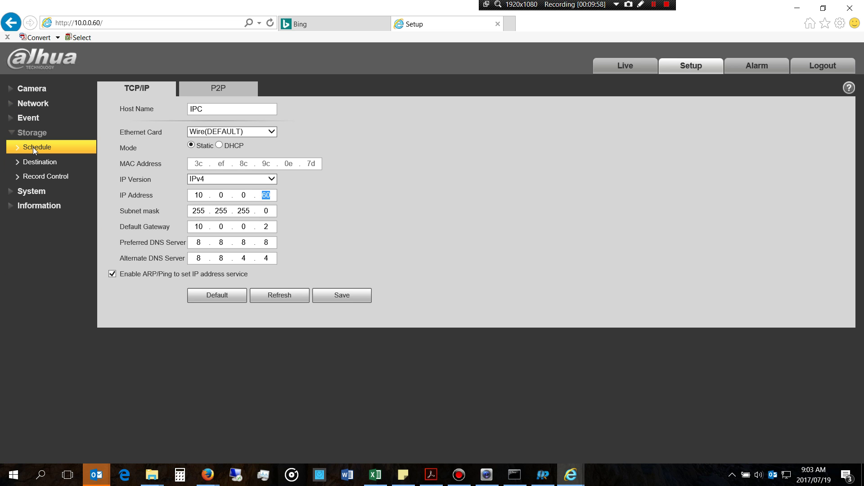
{"action": "left_click", "coordinate": [270, 24]}
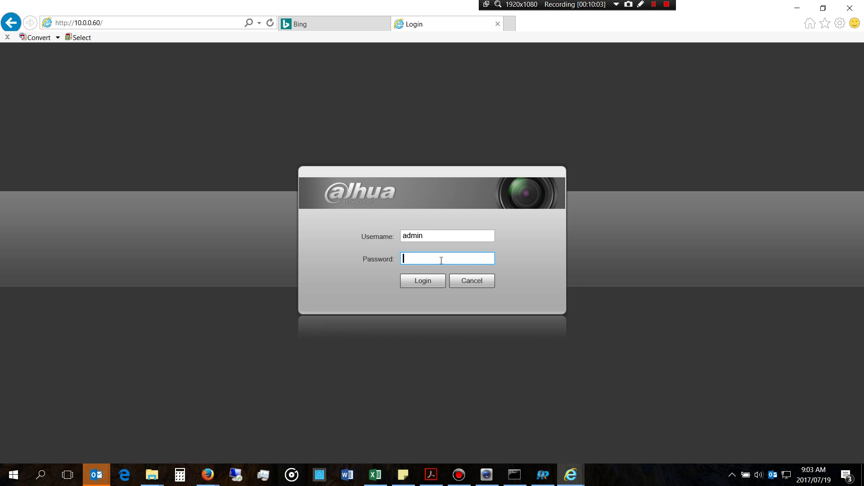
Step: Enter the camera password, log in, cancel the password-update prompt, and open Setup
{"action": "type", "text": "admin"}
{"action": "left_click", "coordinate": [431, 281]}
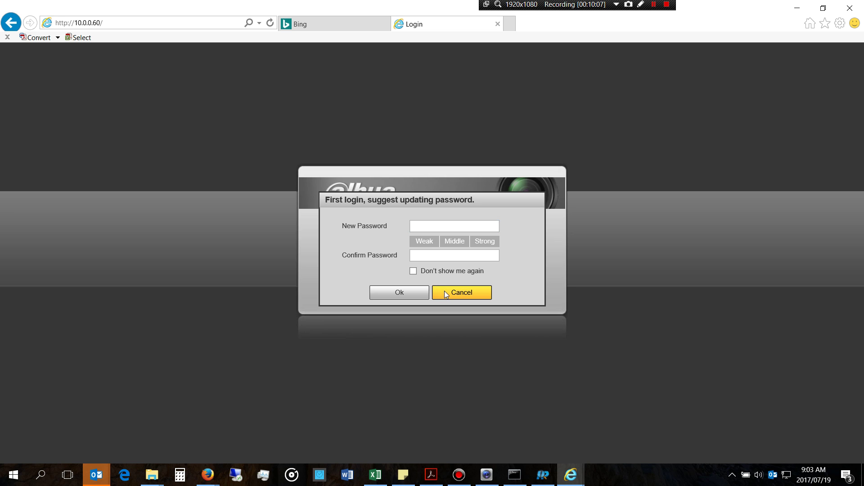
{"action": "left_click", "coordinate": [445, 292]}
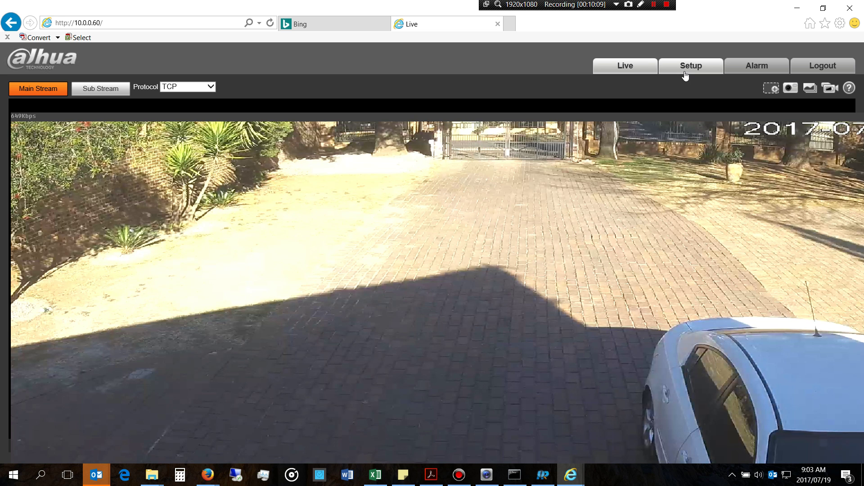
{"action": "left_click", "coordinate": [684, 72]}
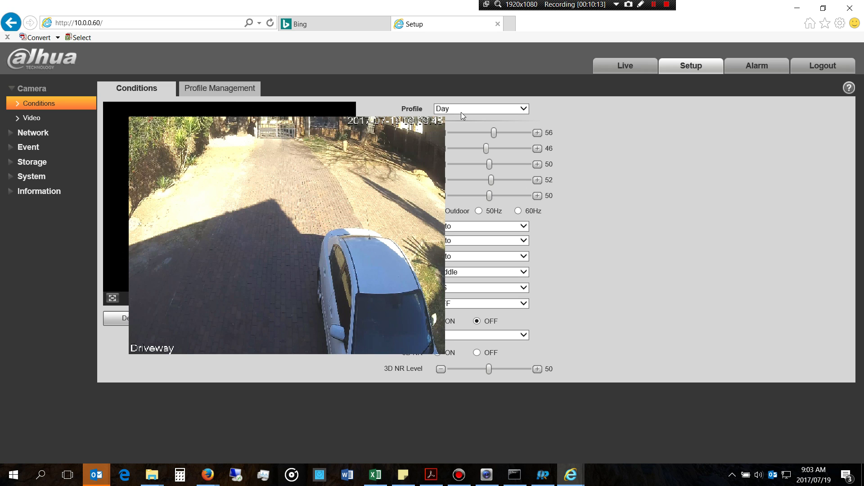
Step: In Camera > Video, keep 3M (2304*1296), VBR, quality 4, 4096 main and 1024 sub-stream bit rates
{"action": "left_click", "coordinate": [39, 117]}
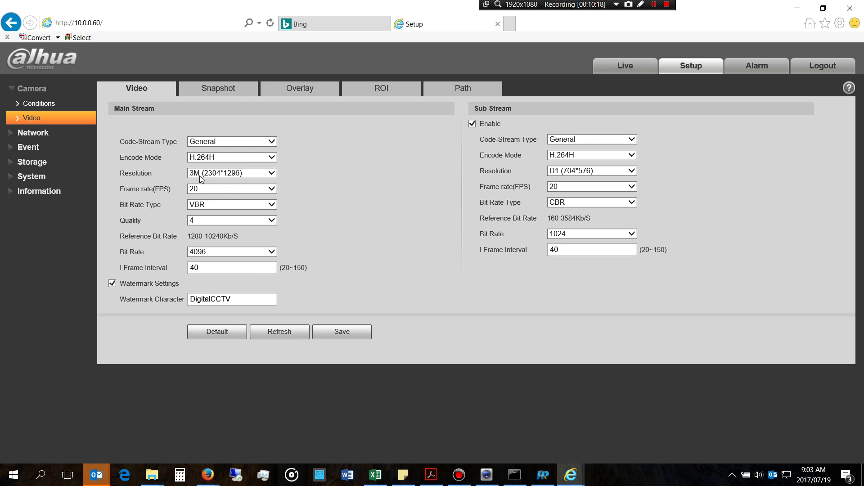
{"action": "left_click", "coordinate": [201, 179]}
{"action": "left_click", "coordinate": [201, 178]}
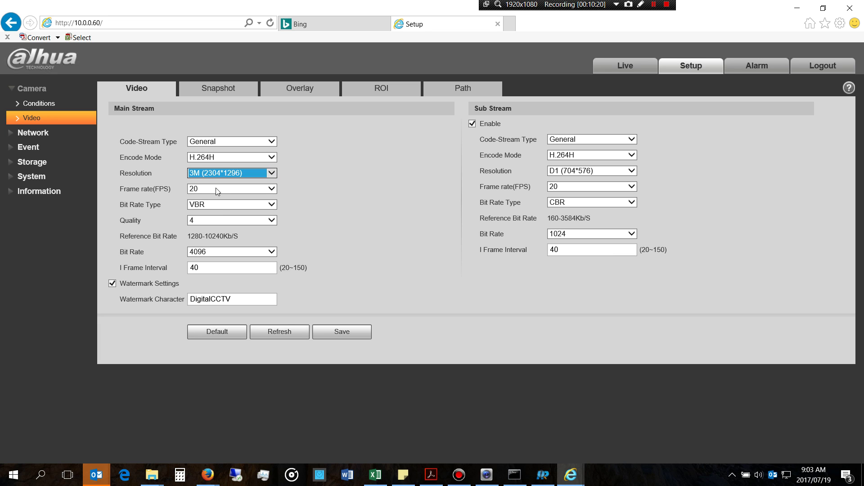
{"action": "left_click", "coordinate": [217, 204]}
{"action": "left_click", "coordinate": [218, 204]}
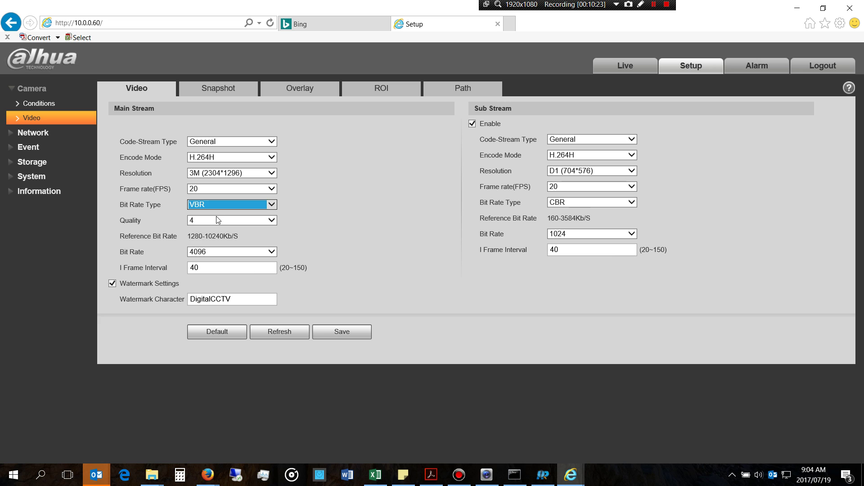
{"action": "left_click", "coordinate": [217, 220]}
{"action": "left_click", "coordinate": [215, 220]}
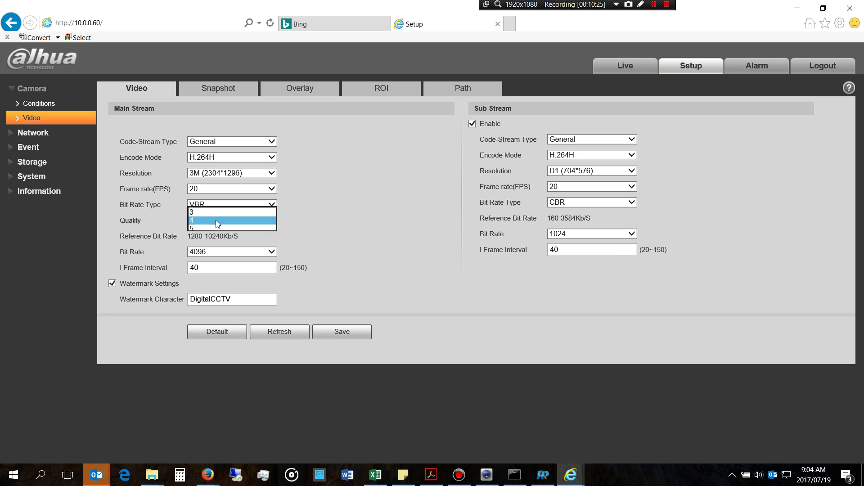
{"action": "left_click", "coordinate": [209, 252]}
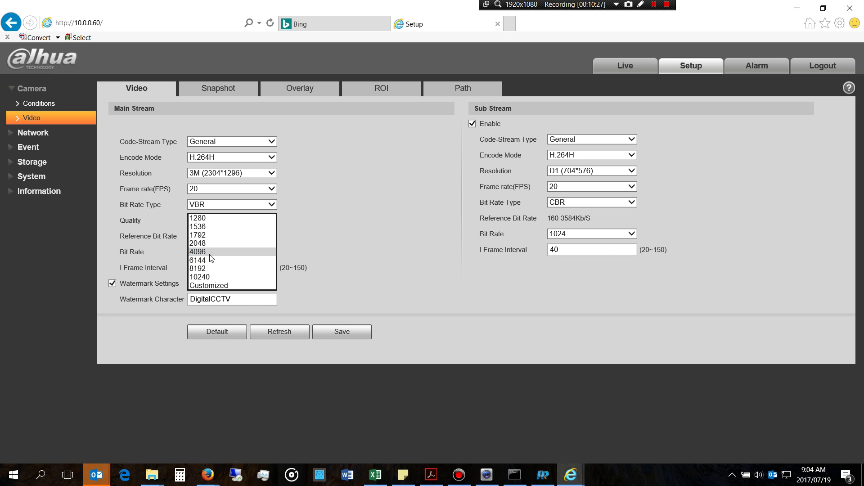
{"action": "left_click", "coordinate": [209, 251]}
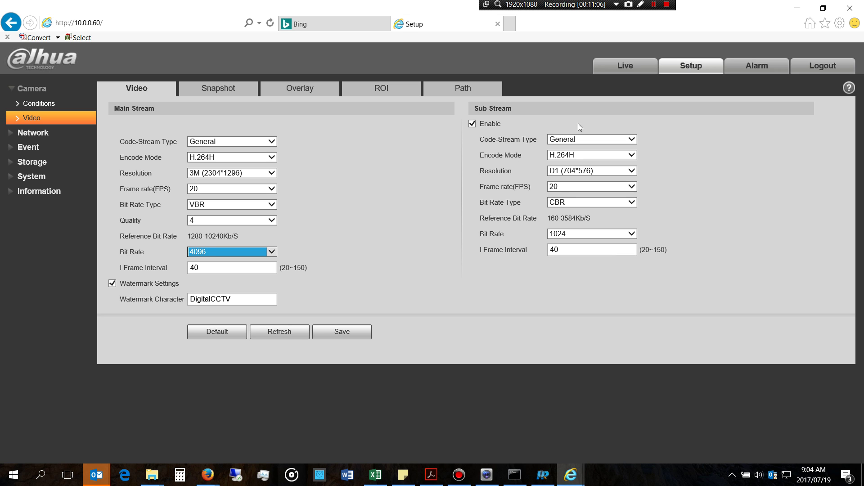
{"action": "left_click", "coordinate": [576, 234]}
{"action": "left_click", "coordinate": [578, 234]}
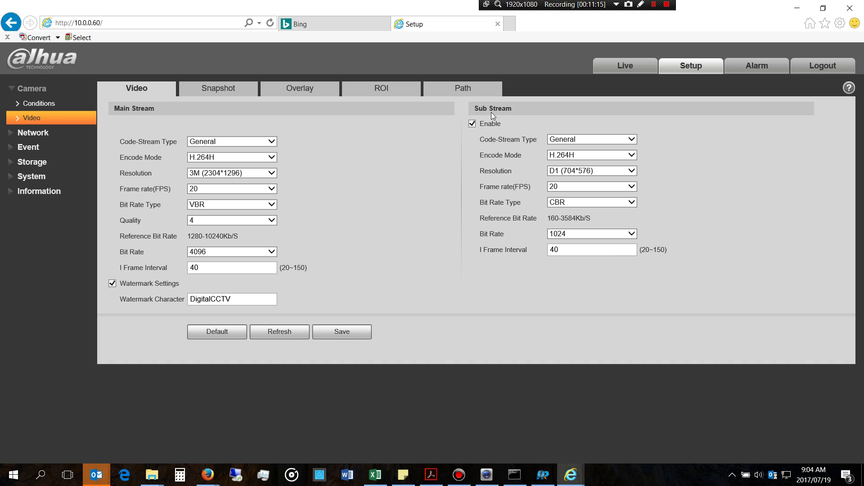
Step: Minimize the browser and launch ConfigTool from the desktop
{"action": "left_click", "coordinate": [797, 9]}
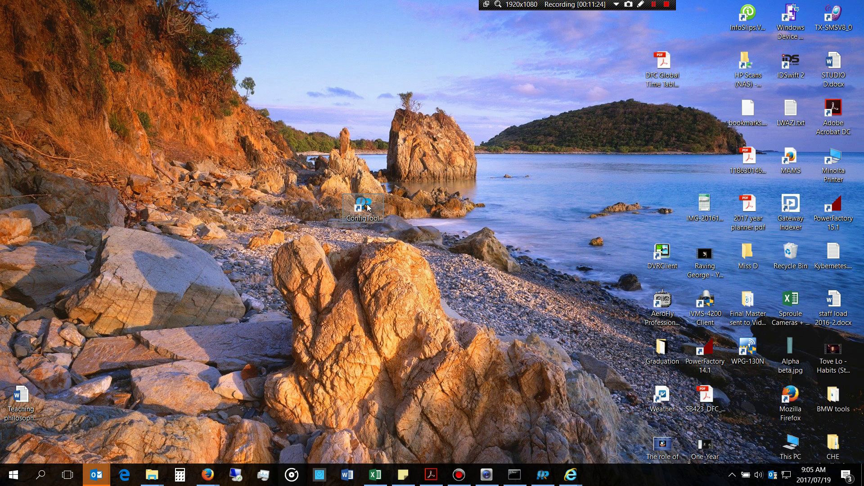
{"action": "left_click", "coordinate": [368, 208]}
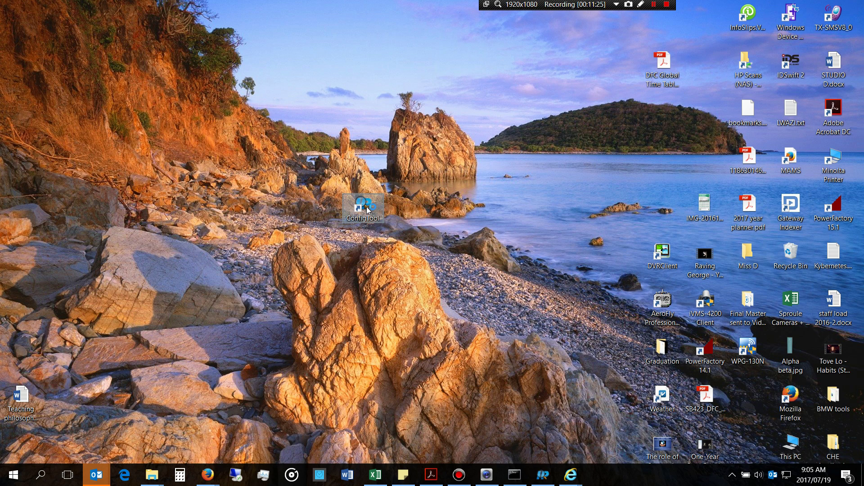
{"action": "double_click", "coordinate": [368, 208]}
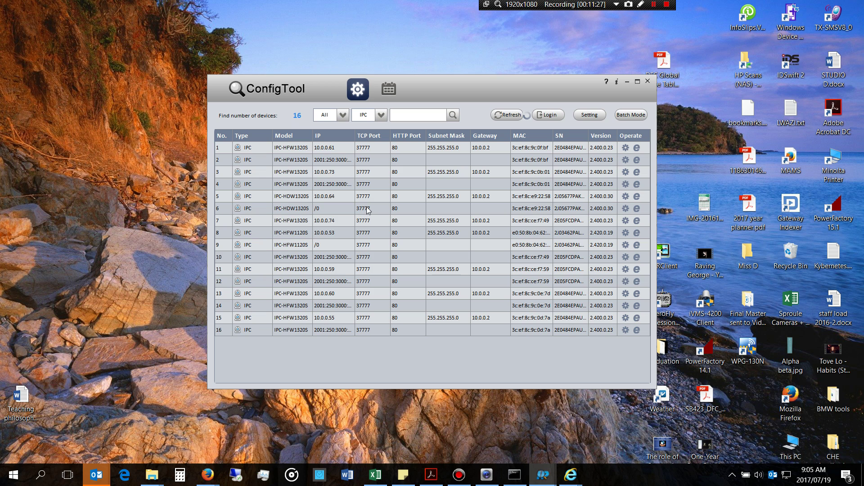
Step: Select cameras 10.0.0.61, 10.0.0.55 and 10.0.0.73 in ConfigTool's device list
{"action": "left_click", "coordinate": [332, 151]}
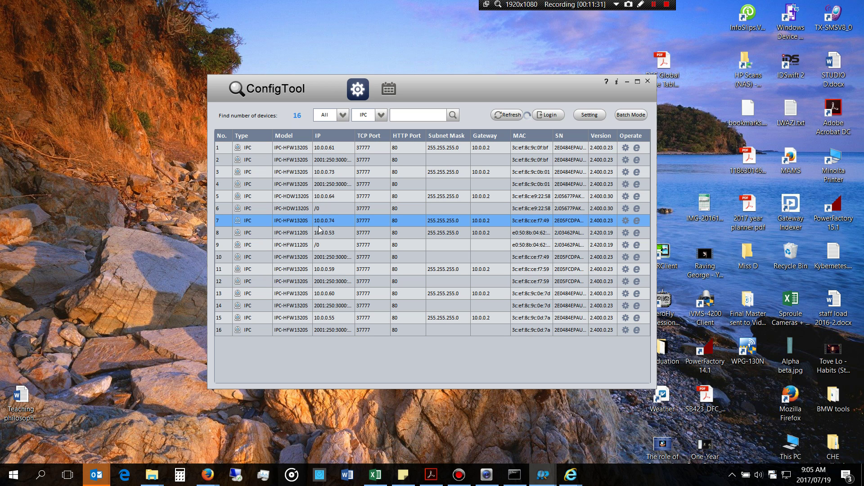
{"action": "left_click_drag", "start_coordinate": [319, 245], "coordinate": [314, 321]}
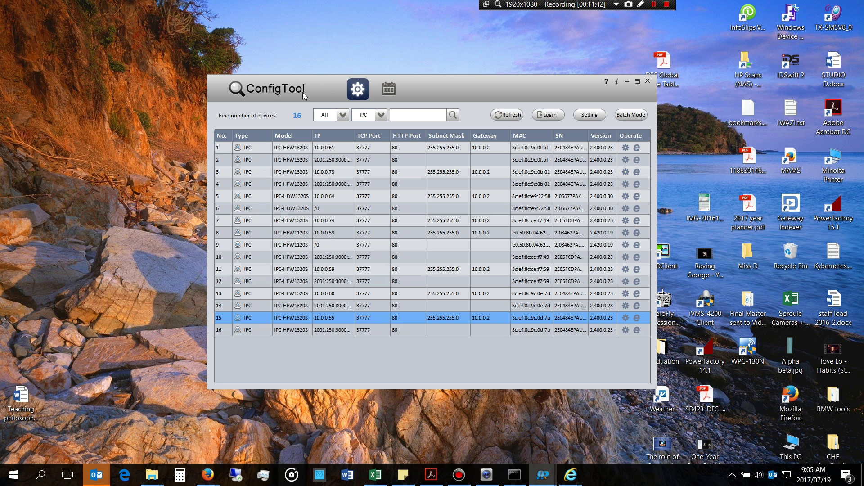
{"action": "left_click", "coordinate": [330, 149]}
{"action": "left_click", "coordinate": [330, 174]}
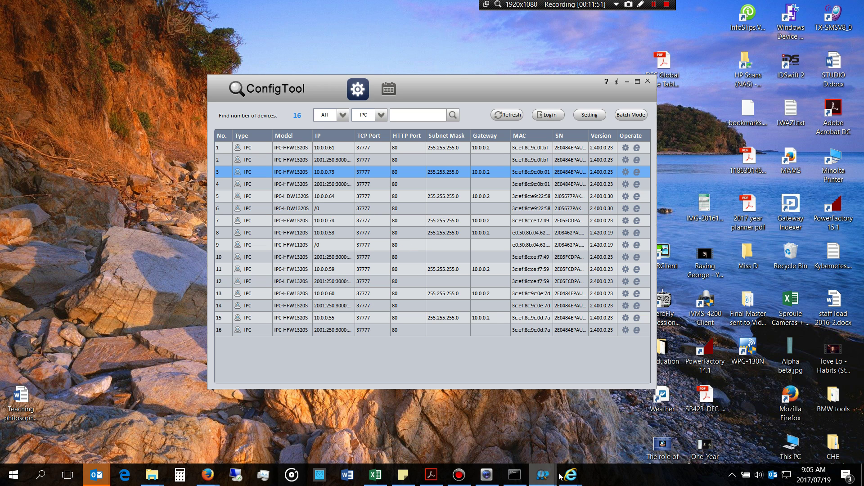
Step: Load the recorder's web page at 10.0.0.251 in the Setup browser window
{"action": "mouse_move", "coordinate": [563, 479]}
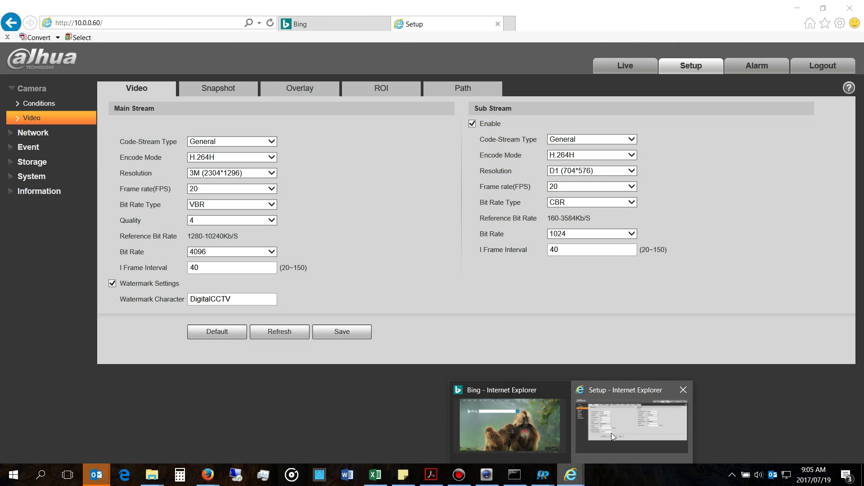
{"action": "left_click", "coordinate": [611, 433]}
{"action": "left_click", "coordinate": [198, 24]}
{"action": "type", "text": "10.0."}
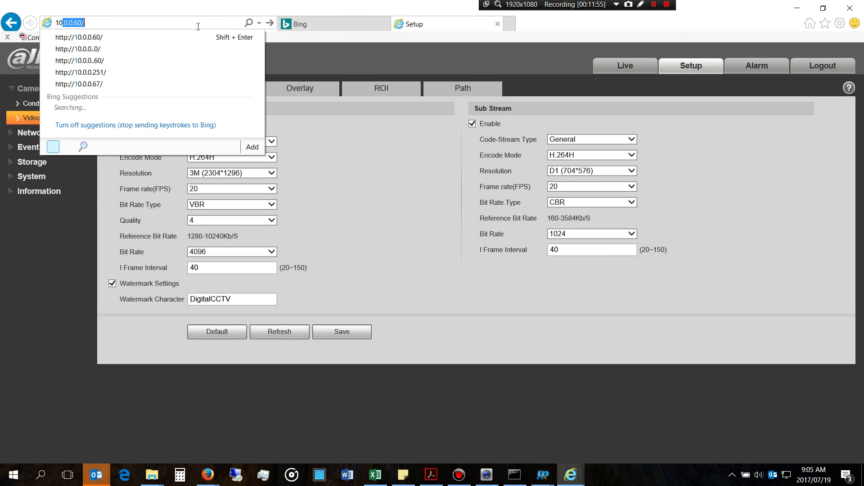
{"action": "type", "text": "0.251"}
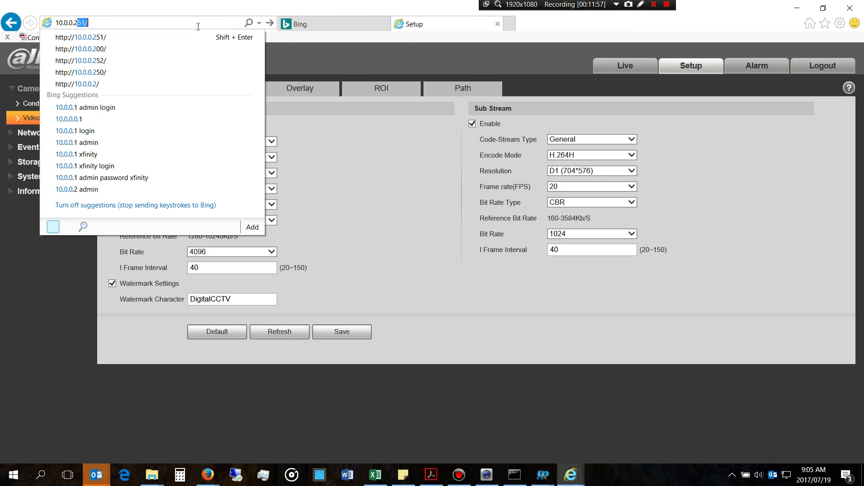
{"action": "key", "text": "Return"}
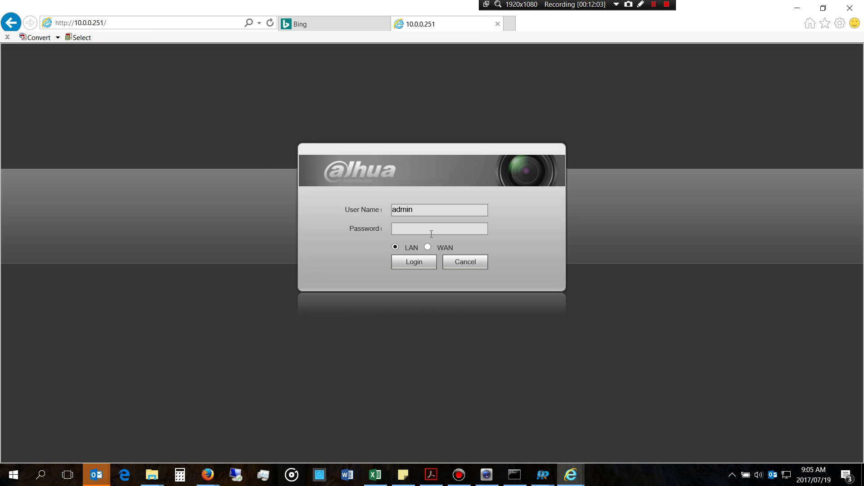
Step: Log in to the NVR with the account password and go to its configuration pages
{"action": "left_click", "coordinate": [431, 233]}
{"action": "type", "text": "admin"}
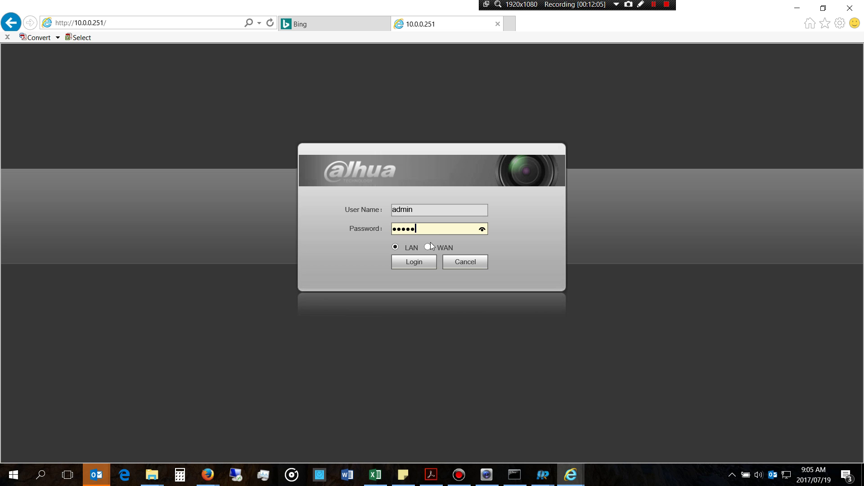
{"action": "left_click", "coordinate": [429, 264]}
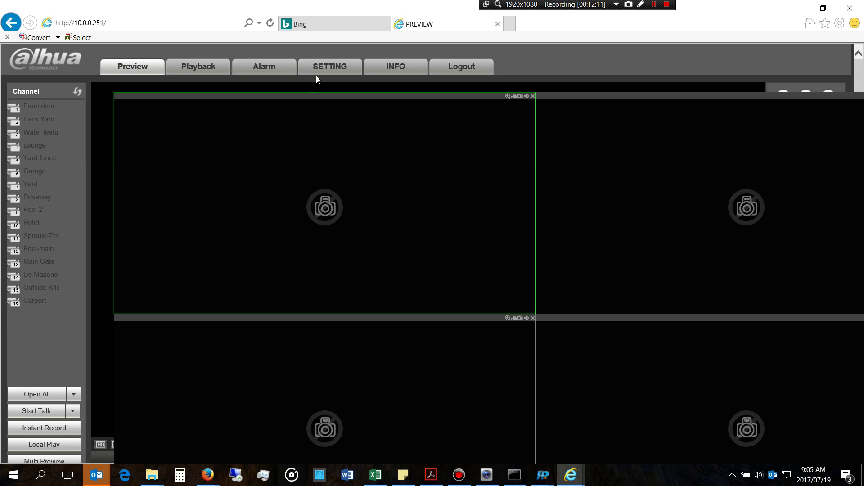
{"action": "left_click", "coordinate": [332, 69]}
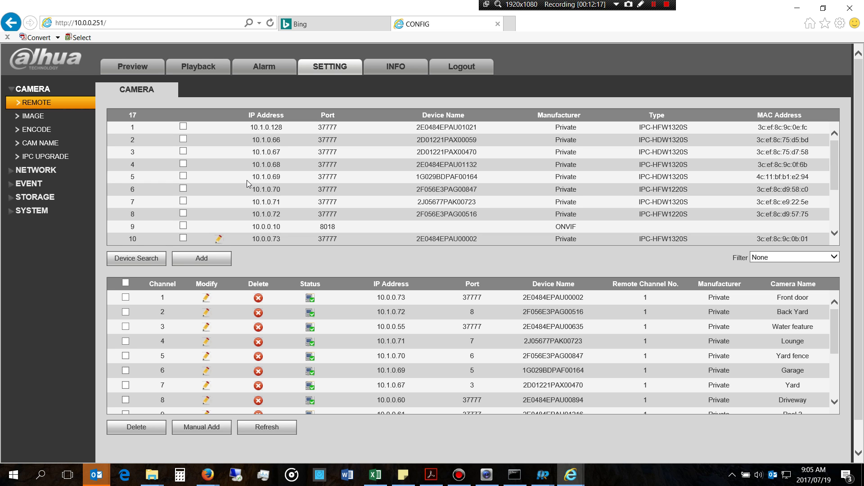
Step: Scroll through the remote camera list of 17 devices, then minimise the browser
{"action": "scroll", "coordinate": [248, 162], "scroll_direction": "down", "scroll_amount": 3}
{"action": "scroll", "coordinate": [248, 149], "scroll_direction": "down", "scroll_amount": 2}
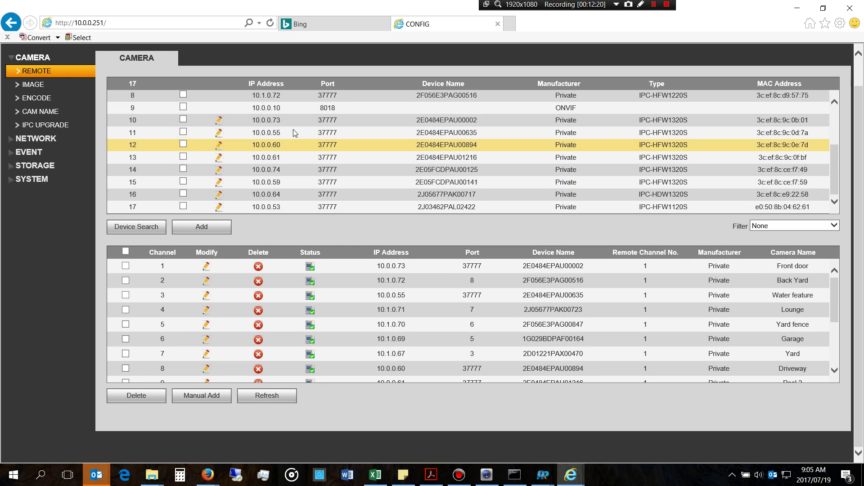
{"action": "scroll", "coordinate": [286, 195], "scroll_direction": "up", "scroll_amount": 3}
{"action": "scroll", "coordinate": [286, 195], "scroll_direction": "up", "scroll_amount": 1}
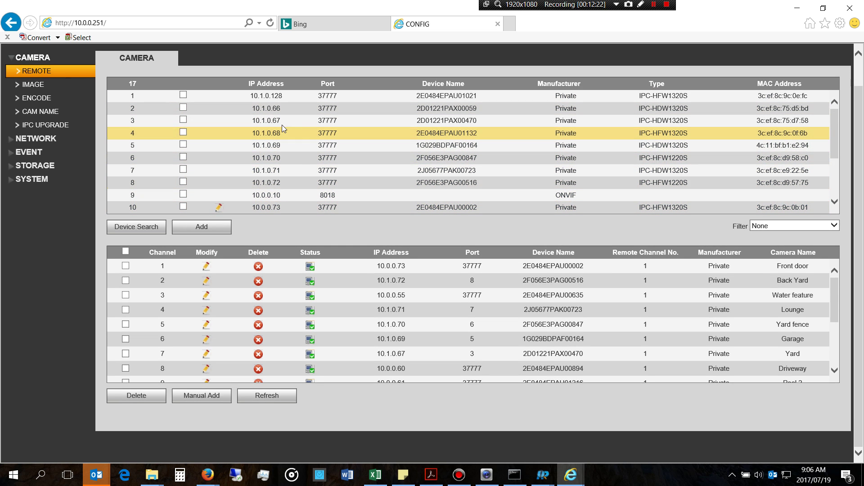
{"action": "scroll", "coordinate": [253, 159], "scroll_direction": "down", "scroll_amount": 3}
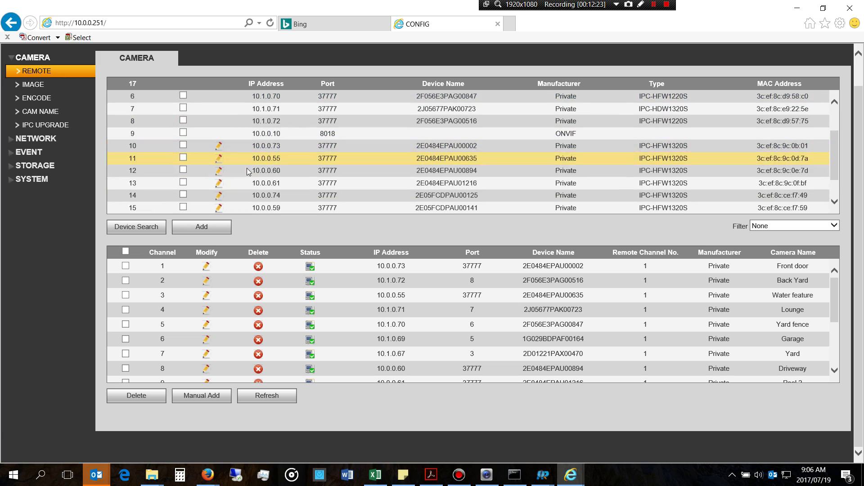
{"action": "left_click", "coordinate": [797, 7]}
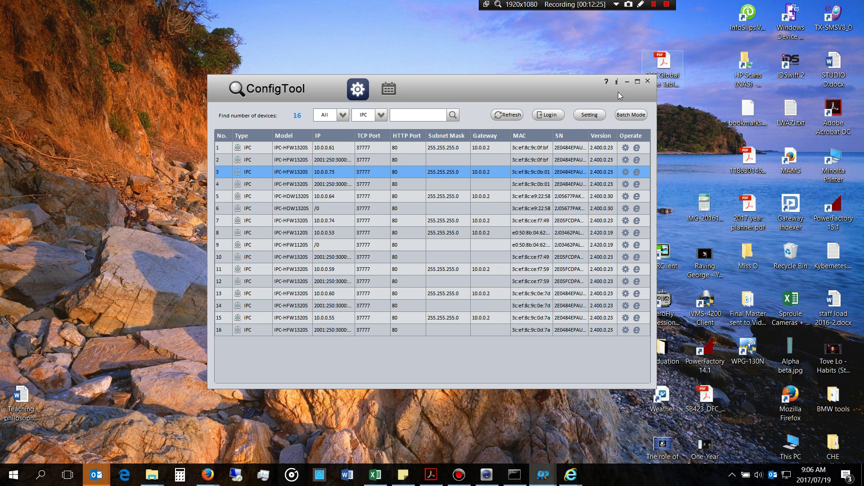
Step: Check ConfigTool's search settings without changes, then open configuration for the 10.0.0.60 camera
{"action": "left_click_drag", "start_coordinate": [425, 84], "coordinate": [422, 79]}
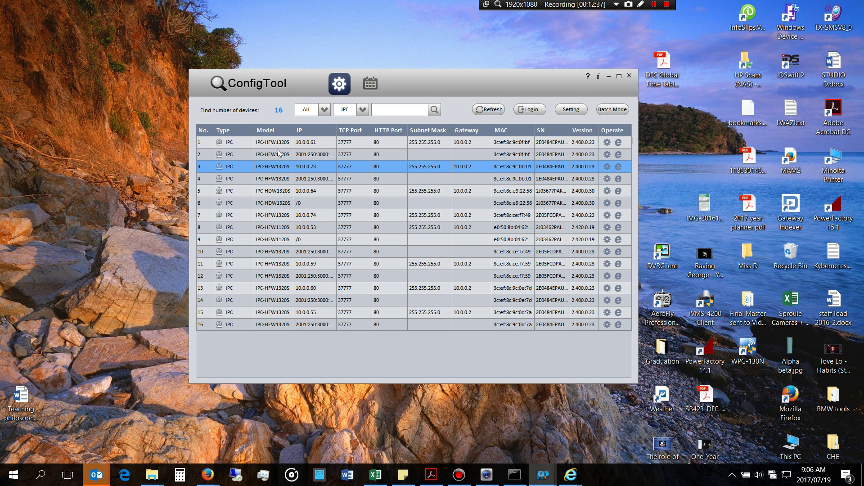
{"action": "left_click", "coordinate": [568, 110]}
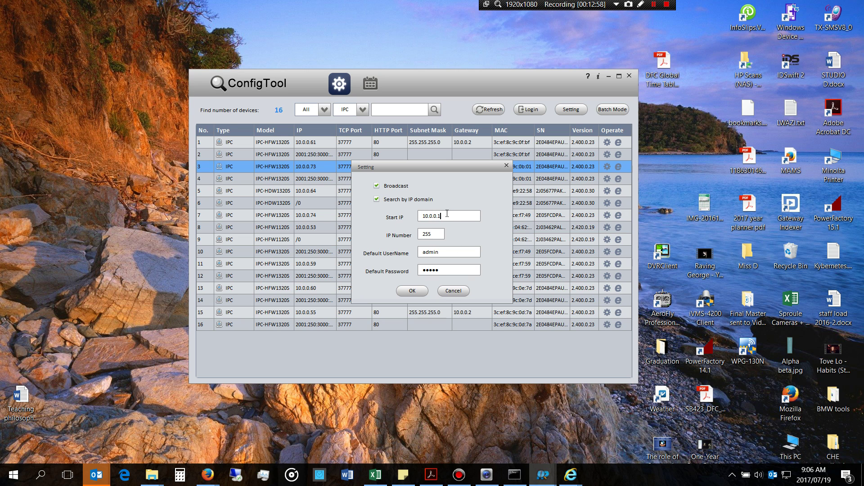
{"action": "left_click", "coordinate": [447, 291]}
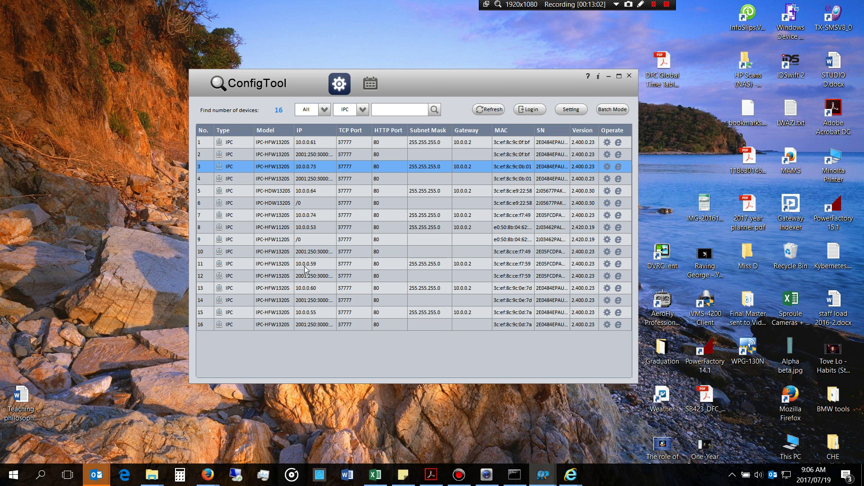
{"action": "left_click", "coordinate": [319, 288]}
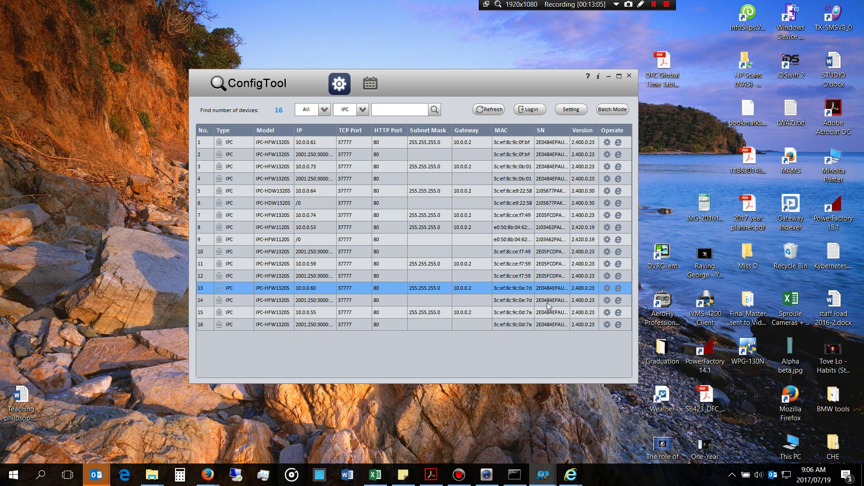
{"action": "left_click", "coordinate": [607, 289]}
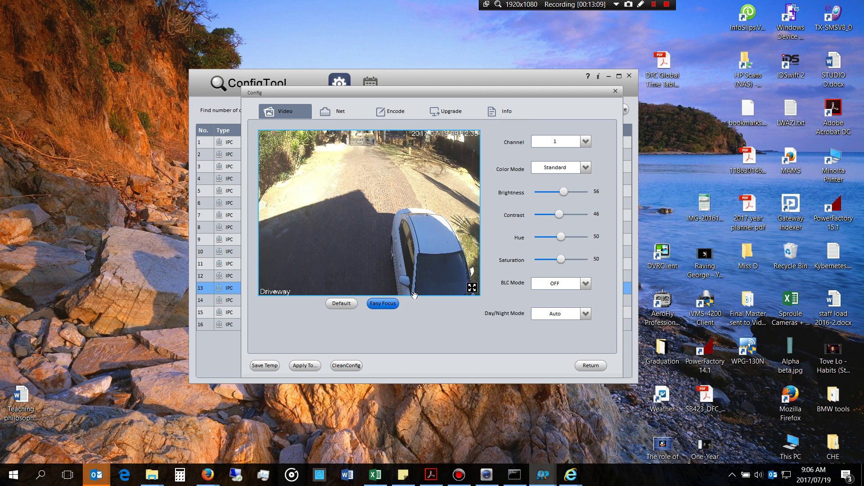
Step: Look through the 10.0.0.60 camera's Net, Encode and Info pages, ending on Video
{"action": "left_click", "coordinate": [338, 115]}
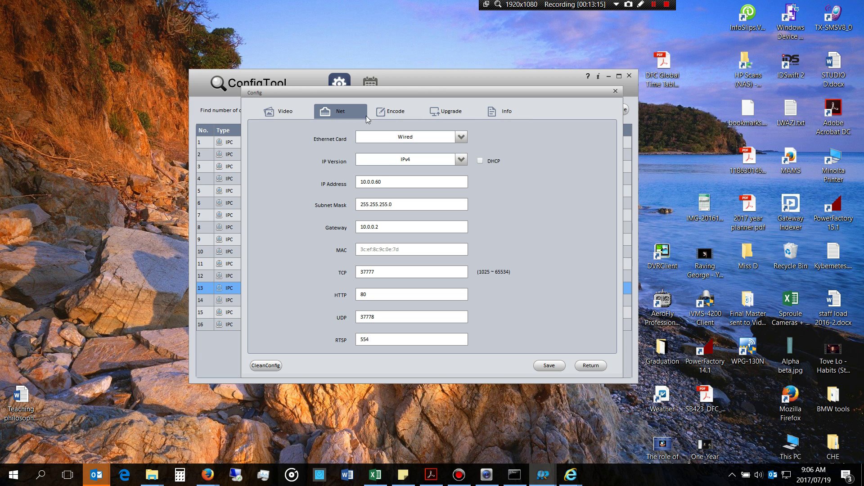
{"action": "left_click_drag", "start_coordinate": [278, 96], "coordinate": [279, 105]}
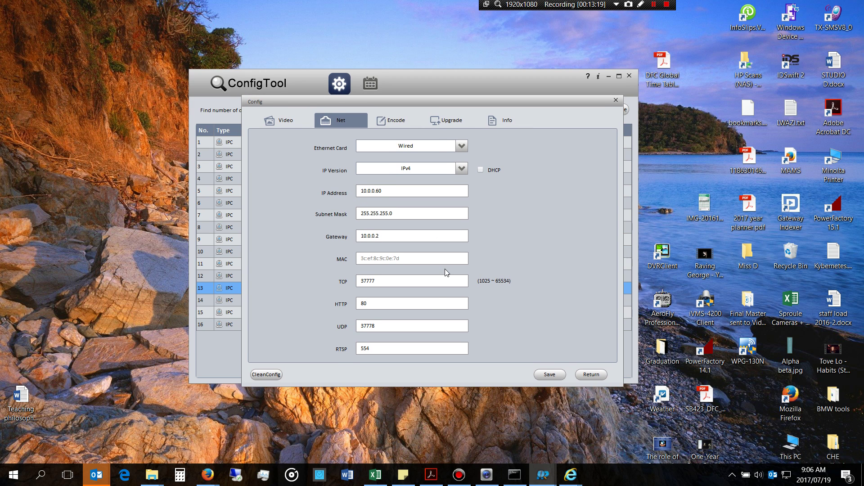
{"action": "left_click", "coordinate": [395, 122]}
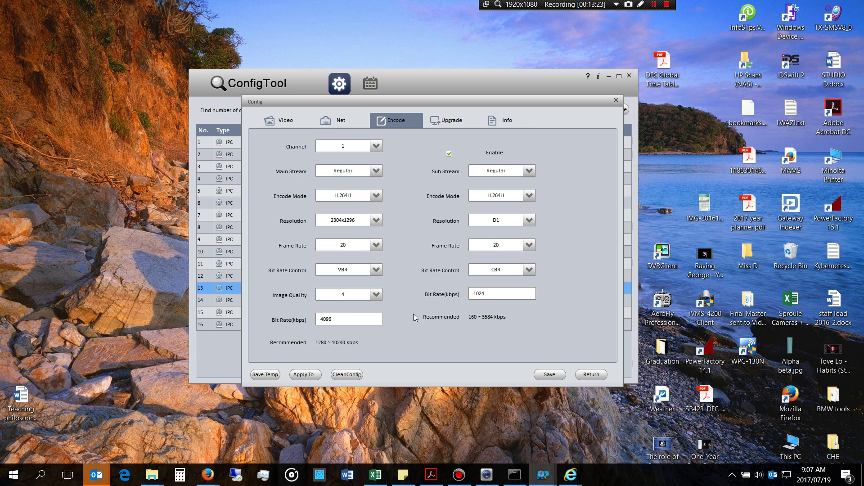
{"action": "left_click", "coordinate": [503, 122]}
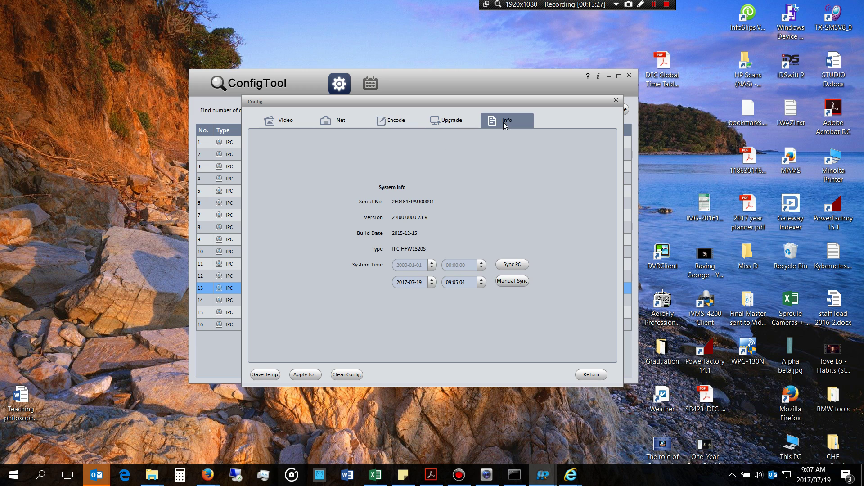
{"action": "left_click", "coordinate": [285, 128]}
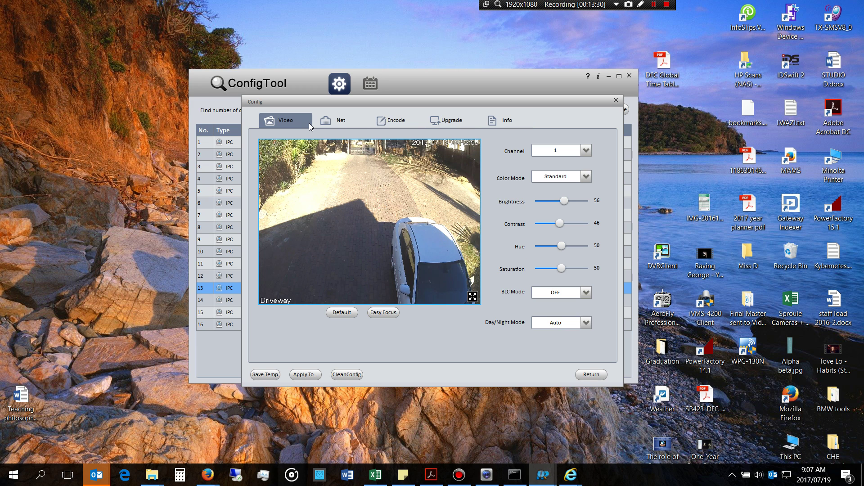